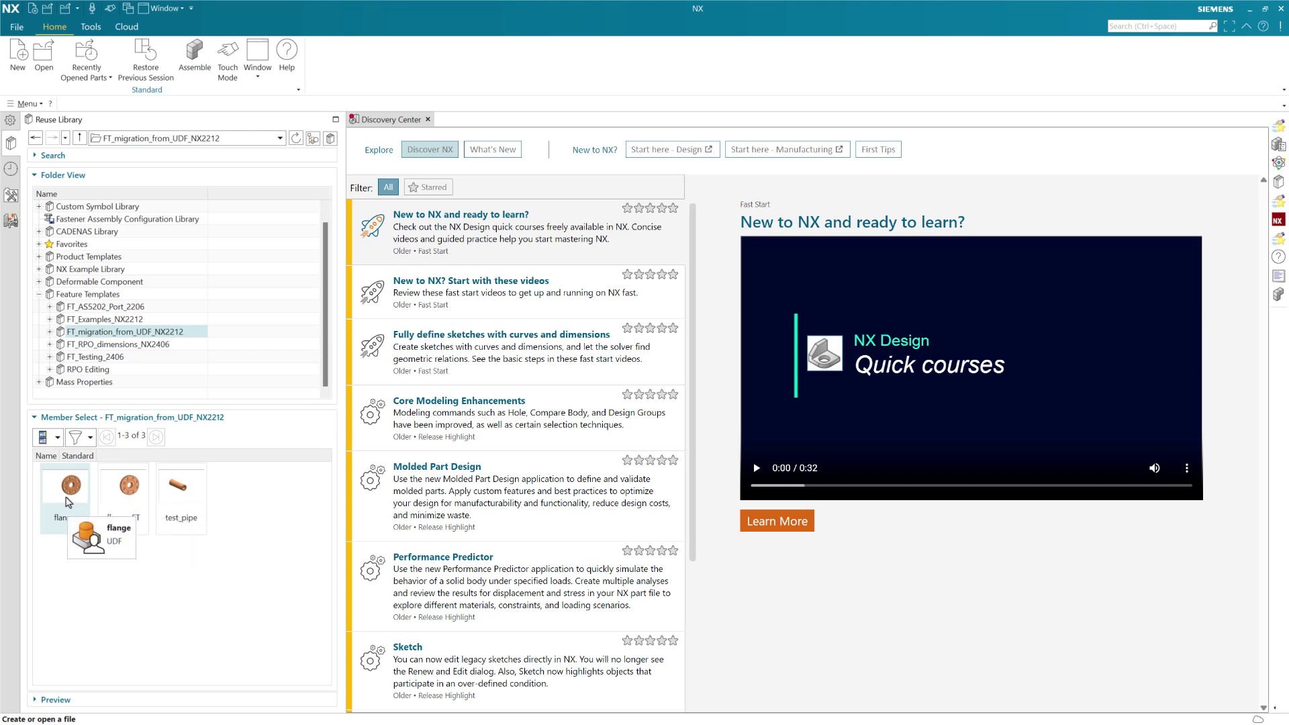
- Open the flange user defined feature part from the Reuse Library and review the Flange (B16.5) feature's definition
{"action": "right_click", "coordinate": [65, 498]}
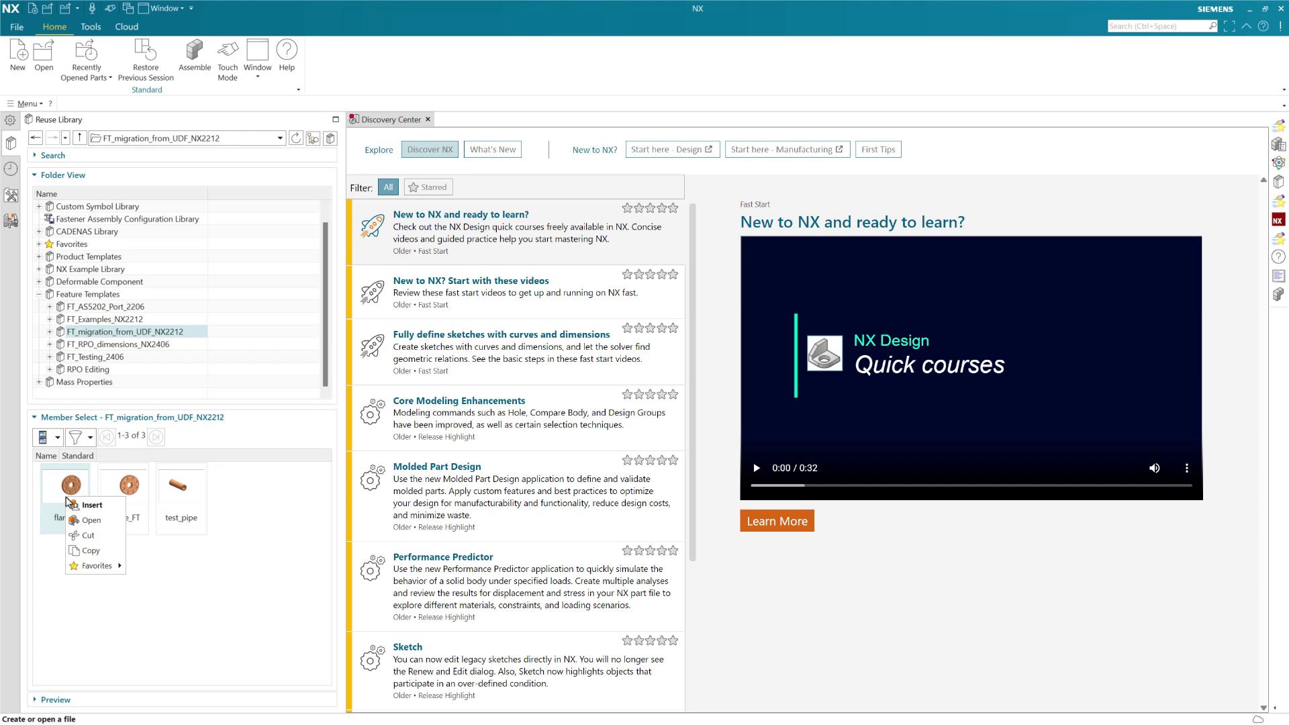
{"action": "left_click", "coordinate": [89, 521]}
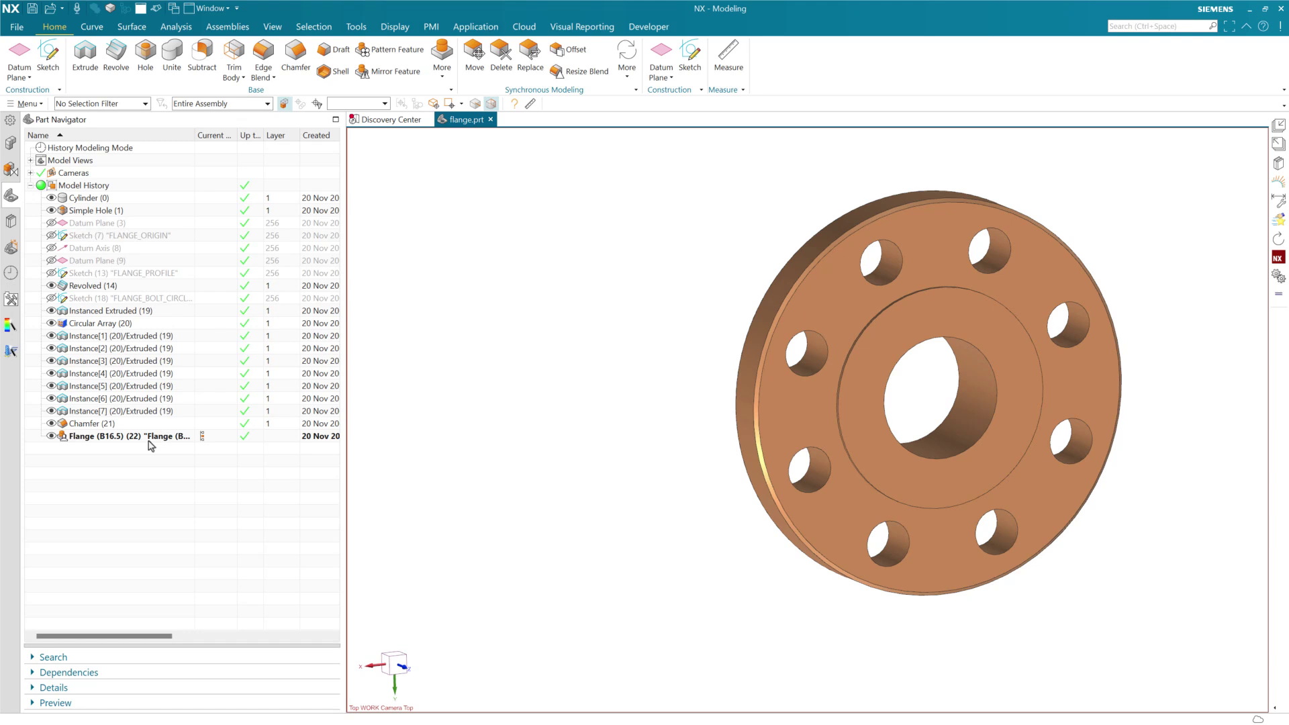
{"action": "left_click", "coordinate": [149, 438]}
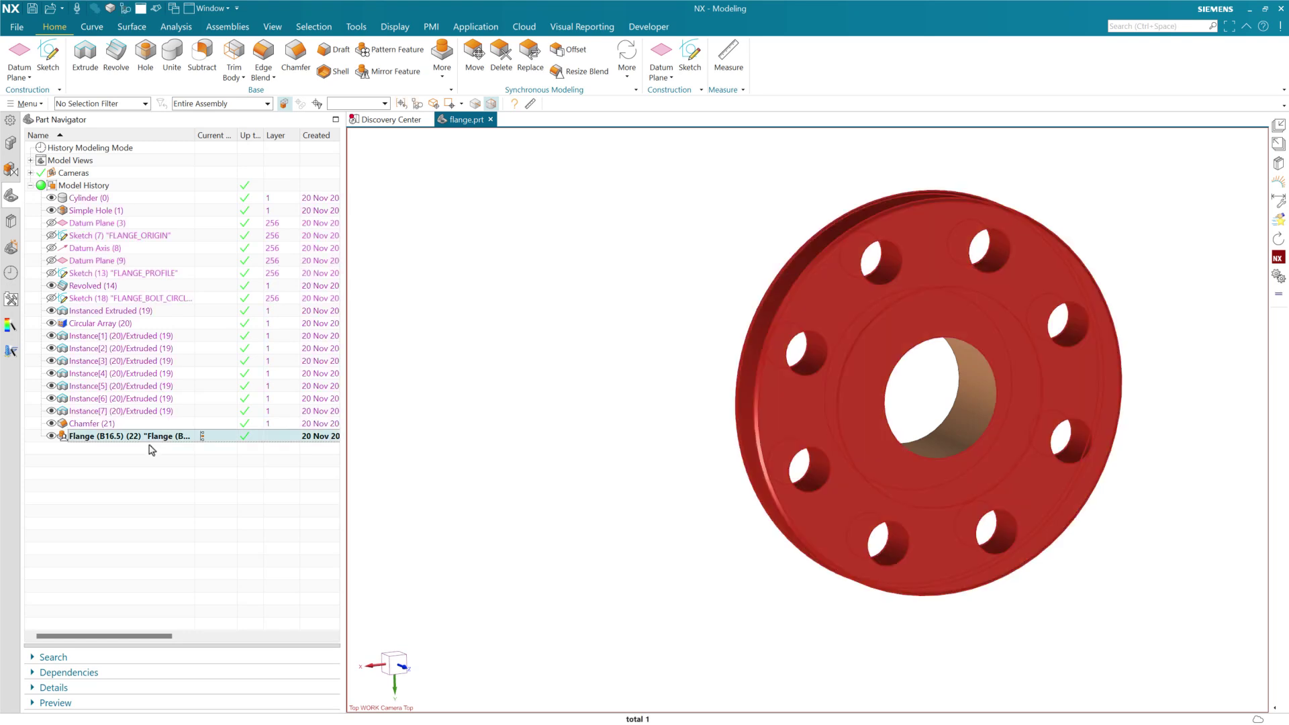
{"action": "double_click", "coordinate": [160, 438]}
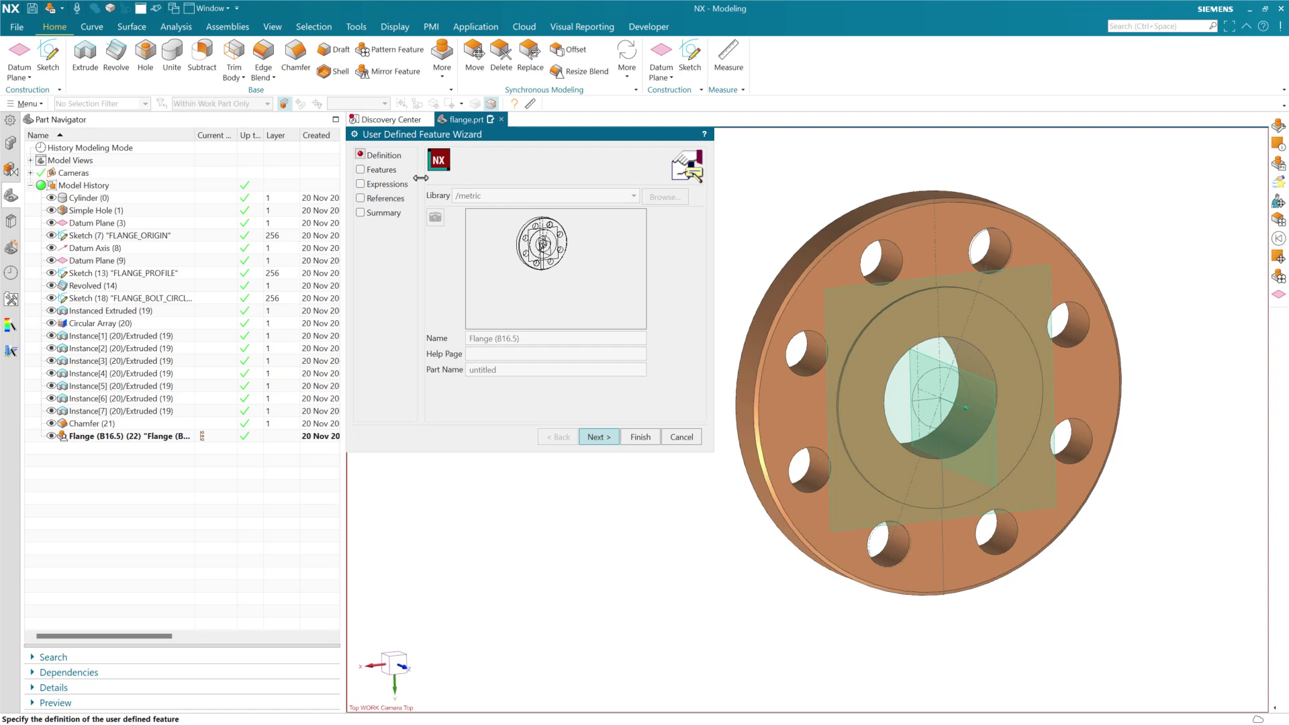
{"action": "left_click", "coordinate": [682, 437]}
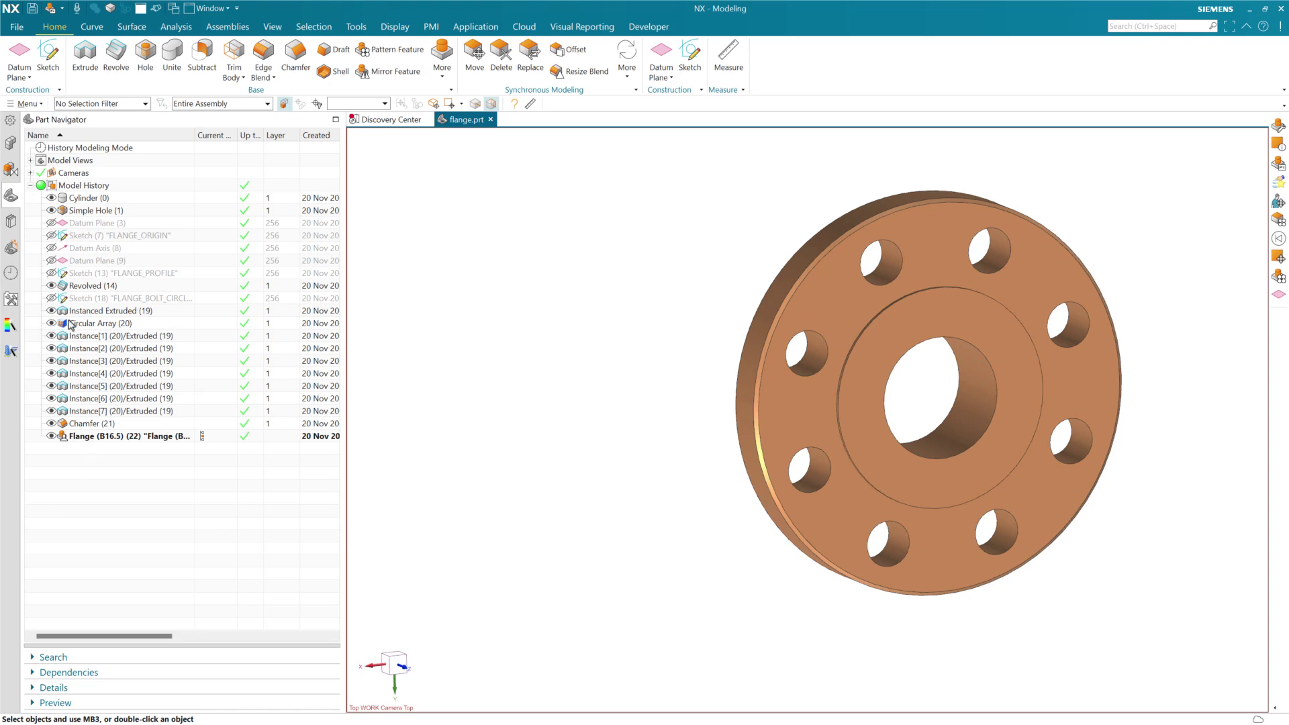
{"action": "left_click", "coordinate": [30, 104]}
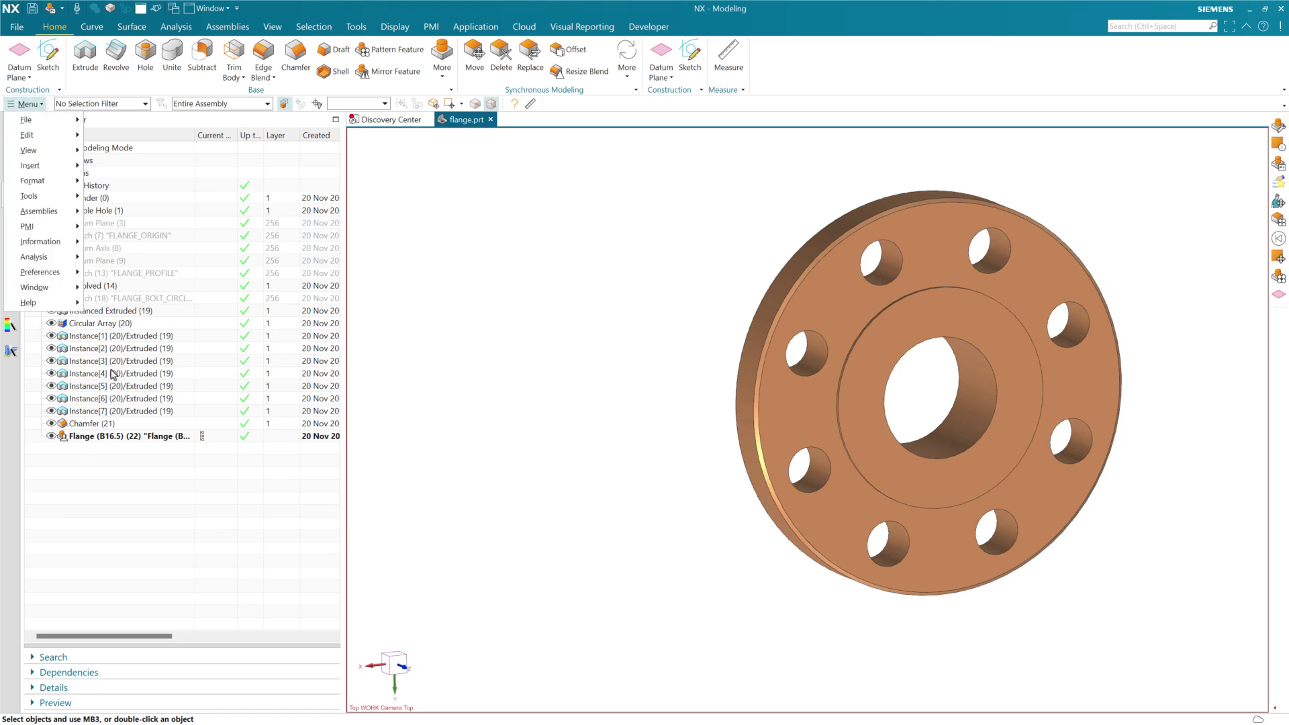
{"action": "mouse_move", "coordinate": [40, 196]}
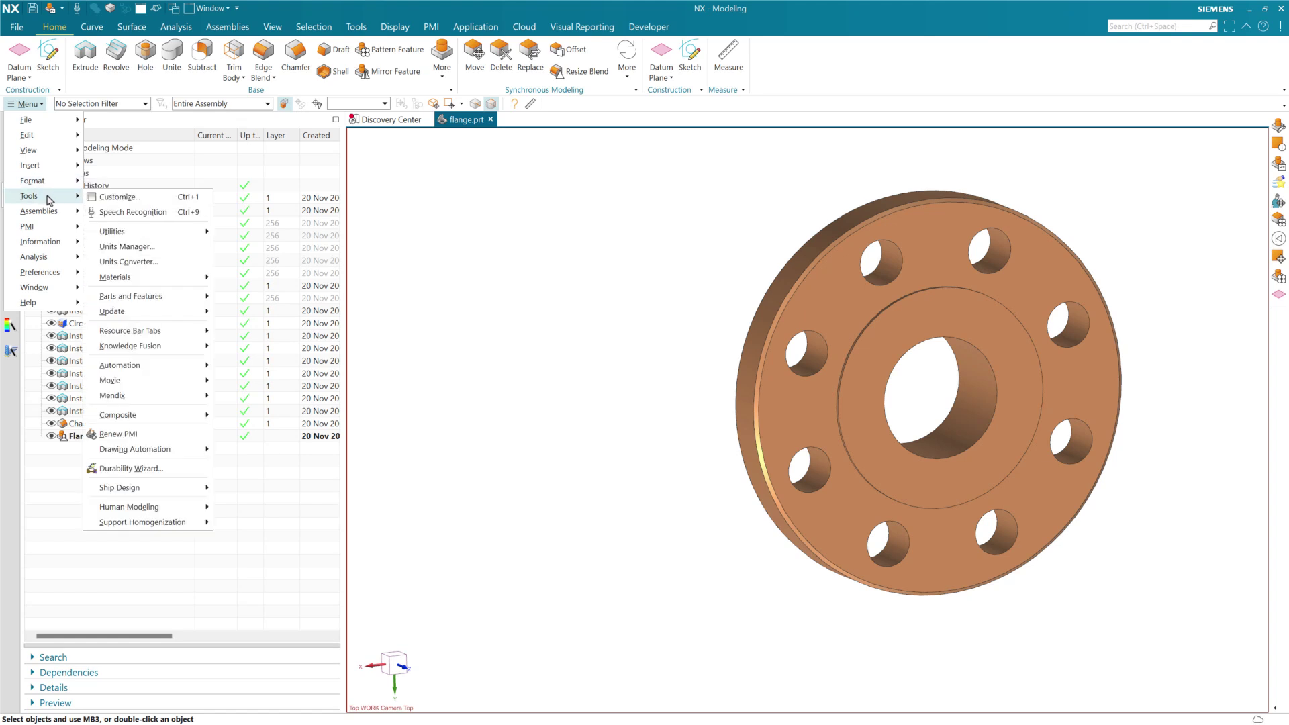
{"action": "mouse_move", "coordinate": [151, 297]}
{"action": "mouse_move", "coordinate": [296, 389]}
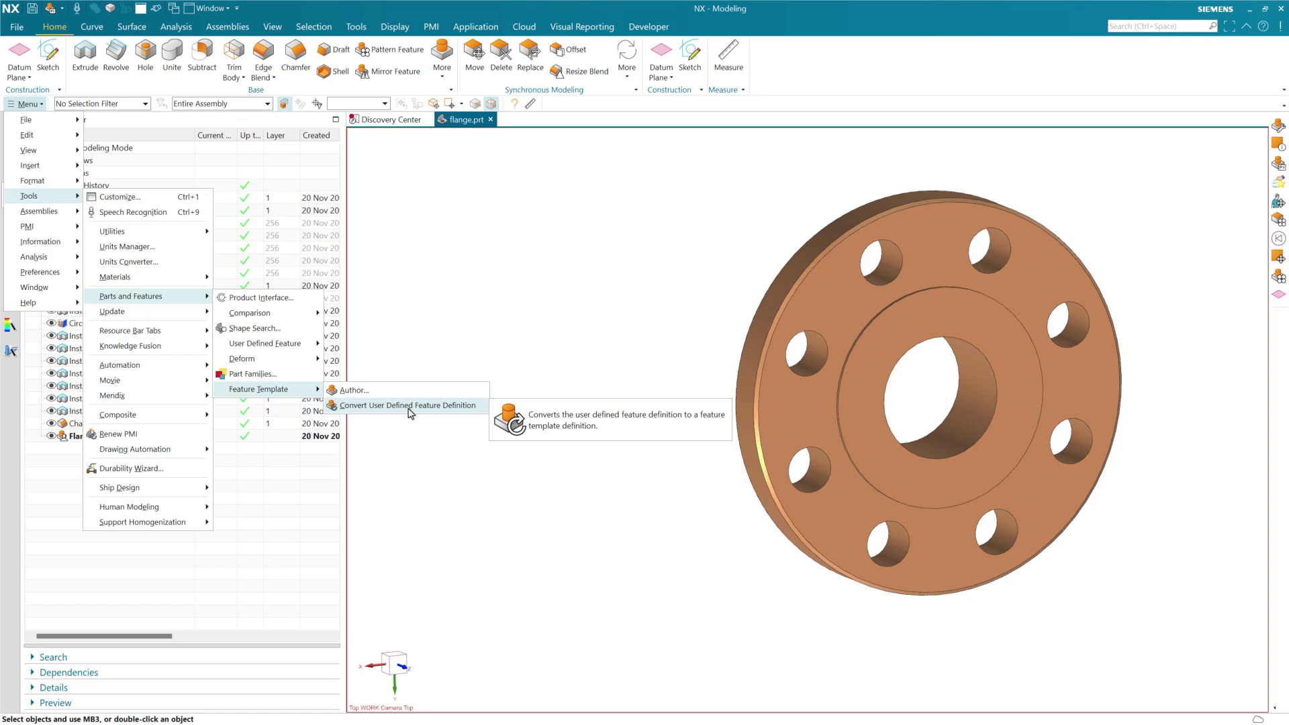
{"action": "left_click", "coordinate": [242, 508]}
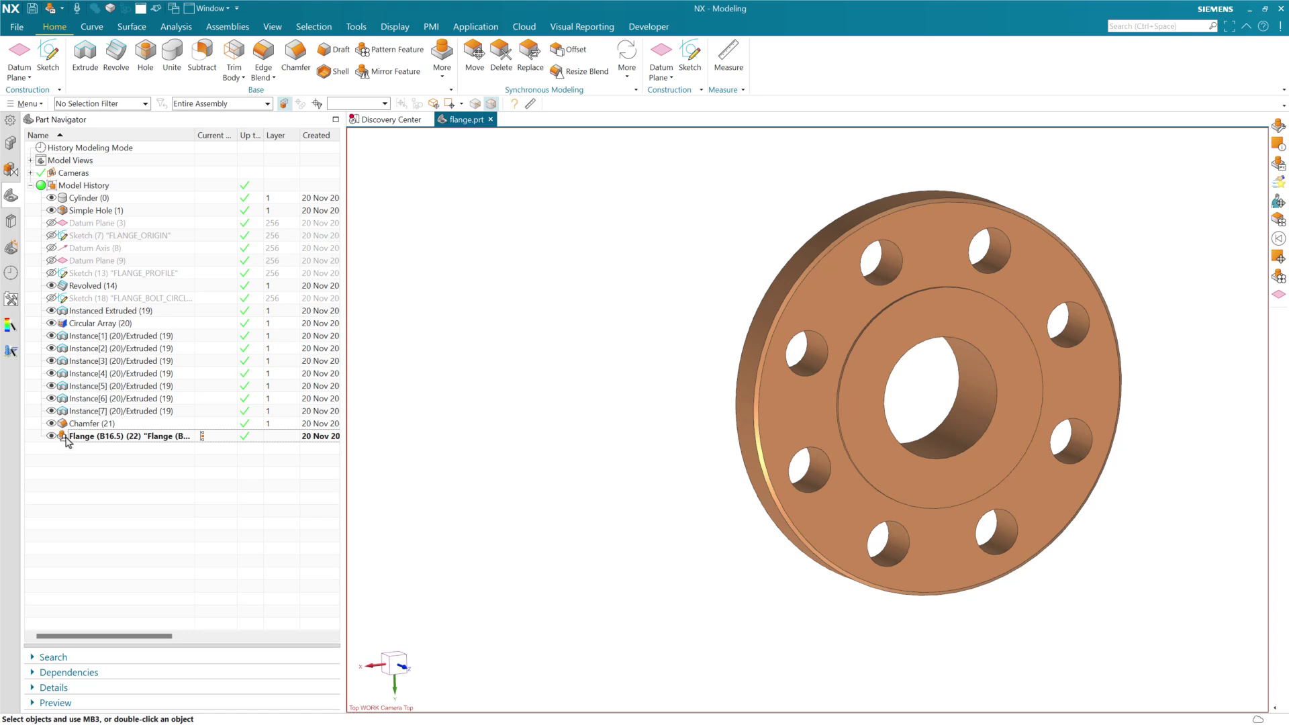
- Convert the Flange (B16.5) user defined feature definition to a feature template and inspect its contained features
{"action": "right_click", "coordinate": [94, 437]}
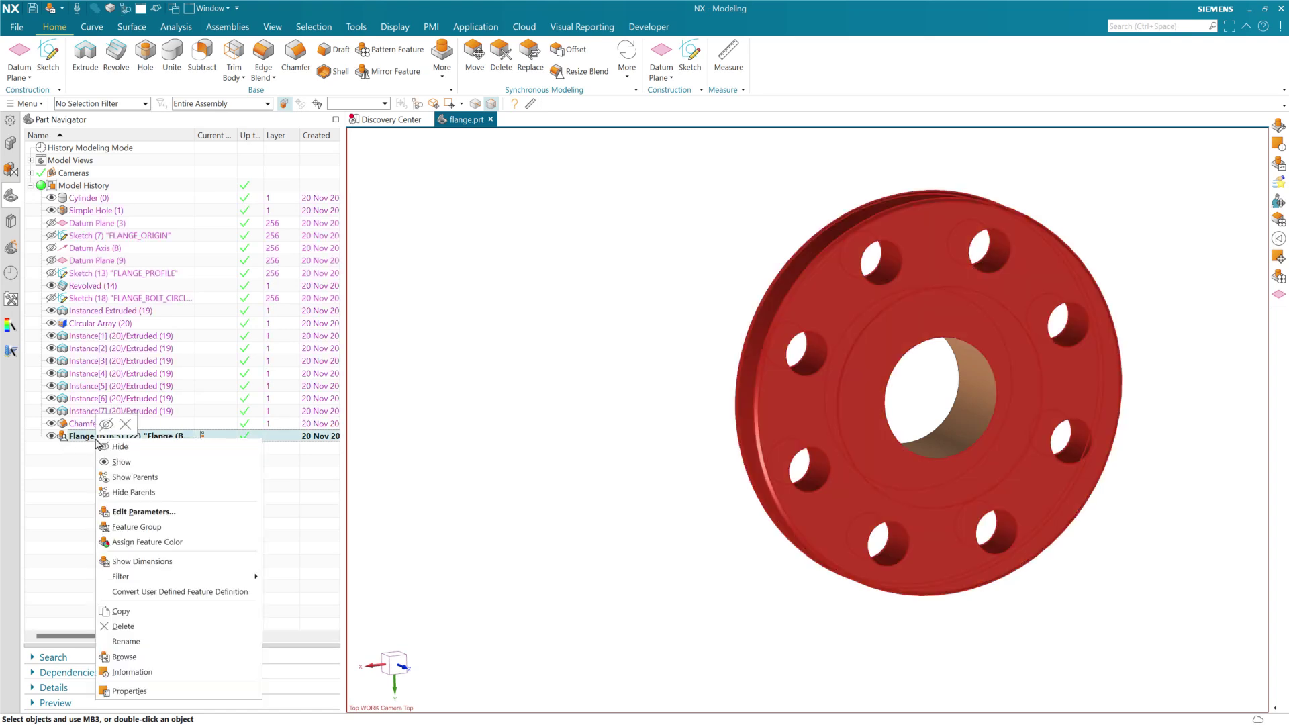
{"action": "left_click", "coordinate": [183, 593]}
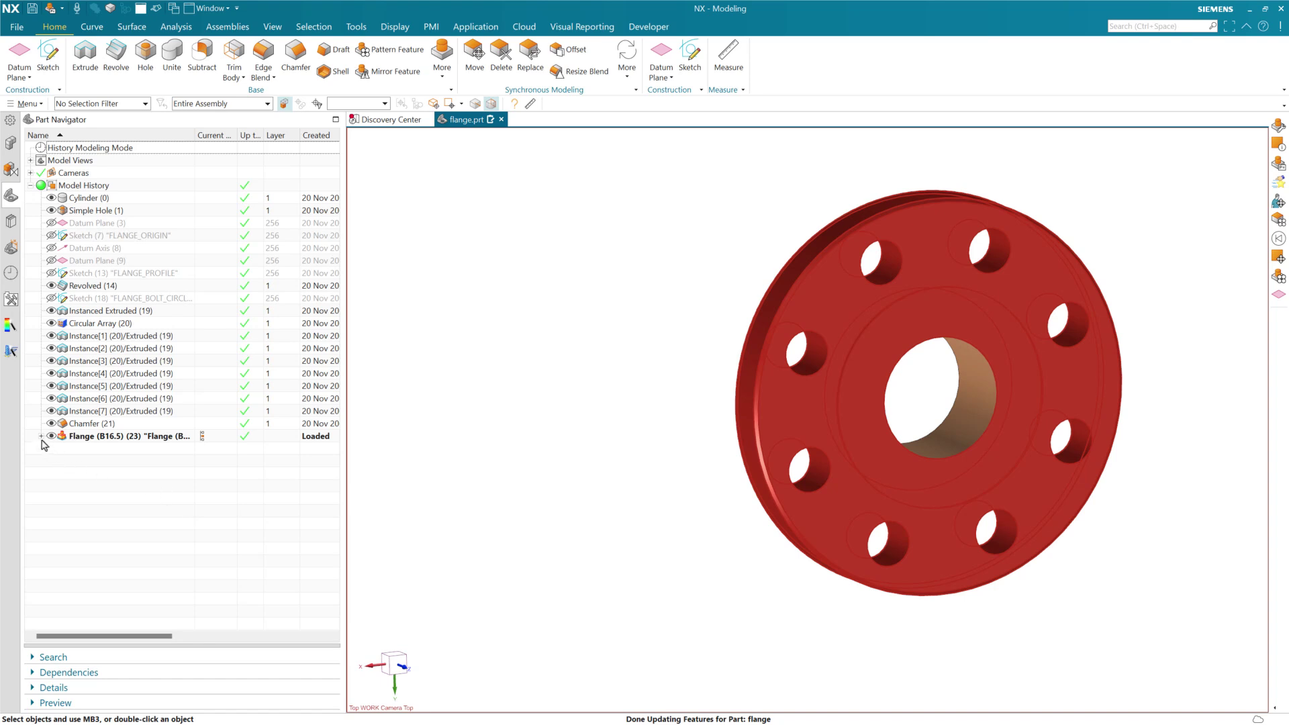
{"action": "left_click", "coordinate": [41, 437]}
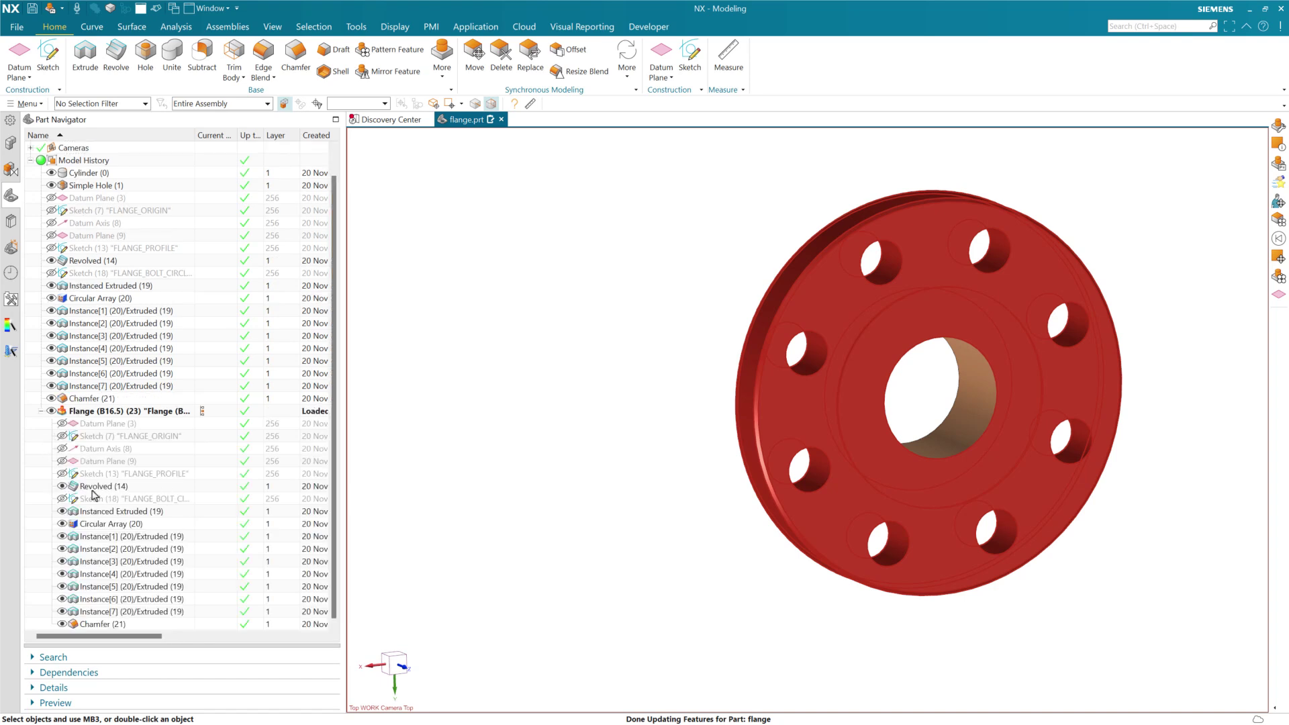
{"action": "left_click", "coordinate": [41, 410]}
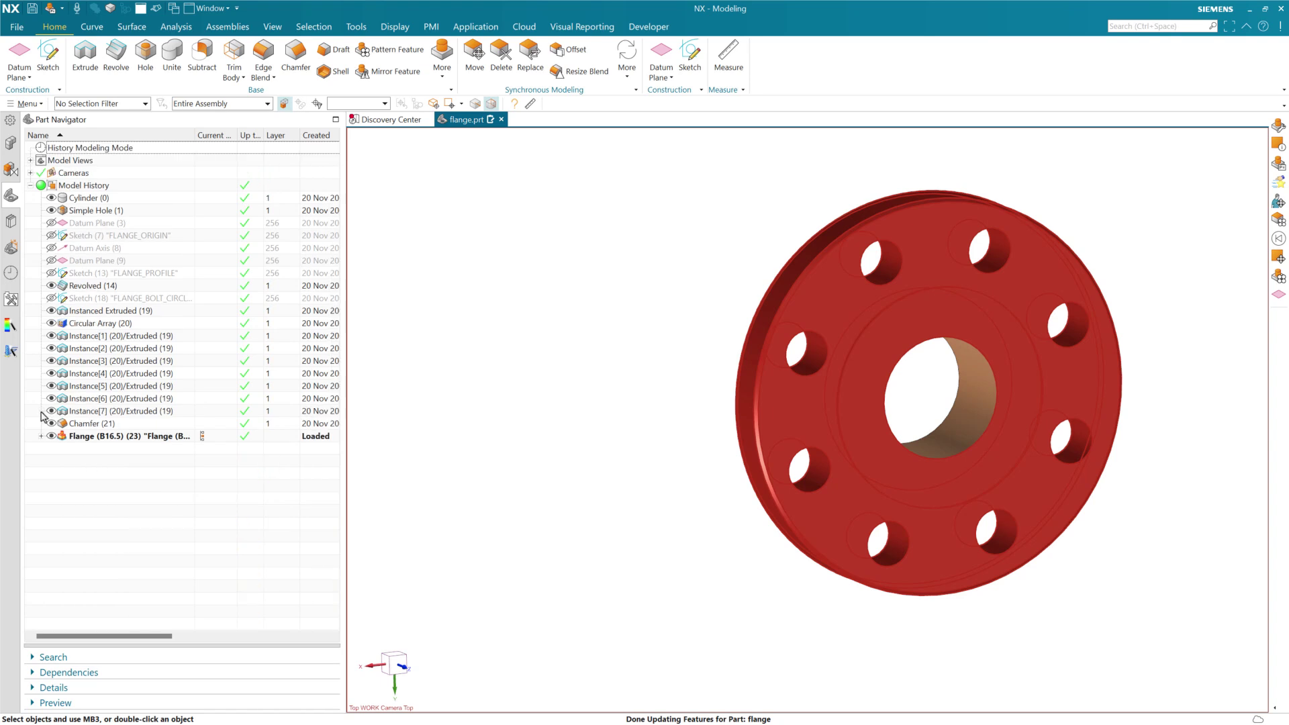
- Examine the Flange (B16.5) template's objects and user interface configuration in Template Studio, and return to Modeling
{"action": "double_click", "coordinate": [119, 437]}
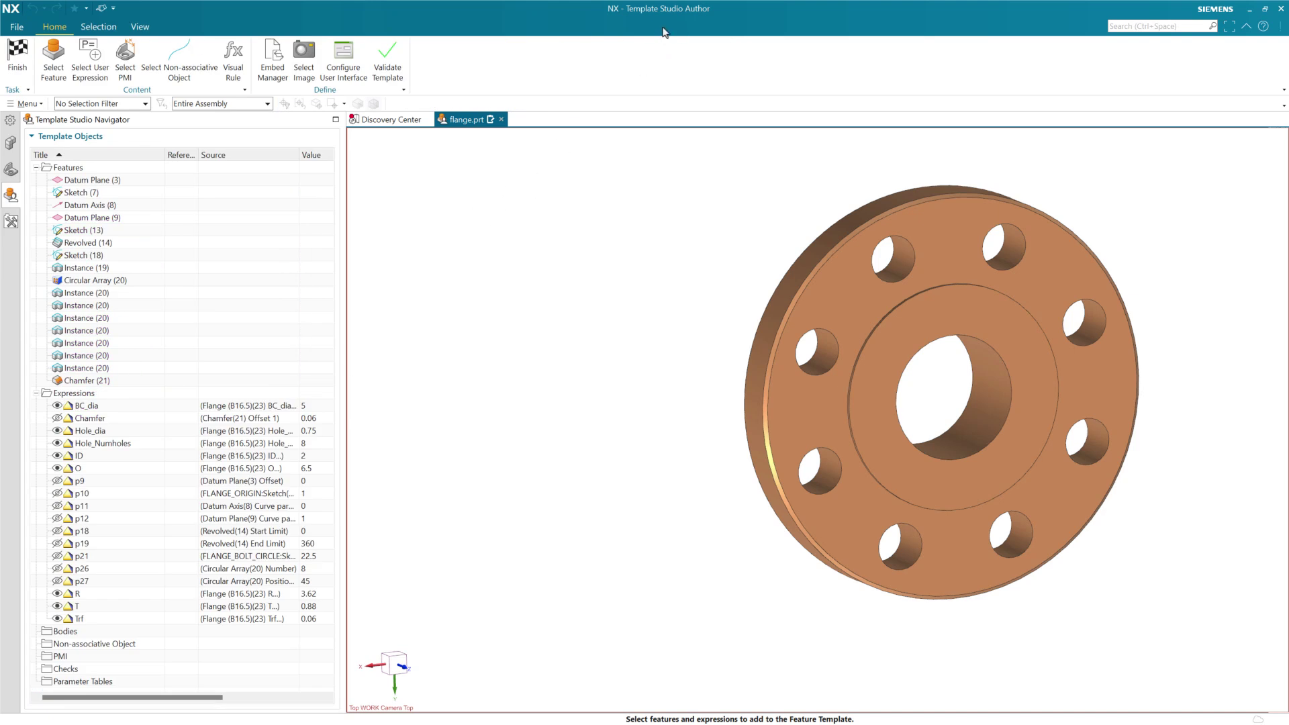
{"action": "left_click", "coordinate": [343, 62]}
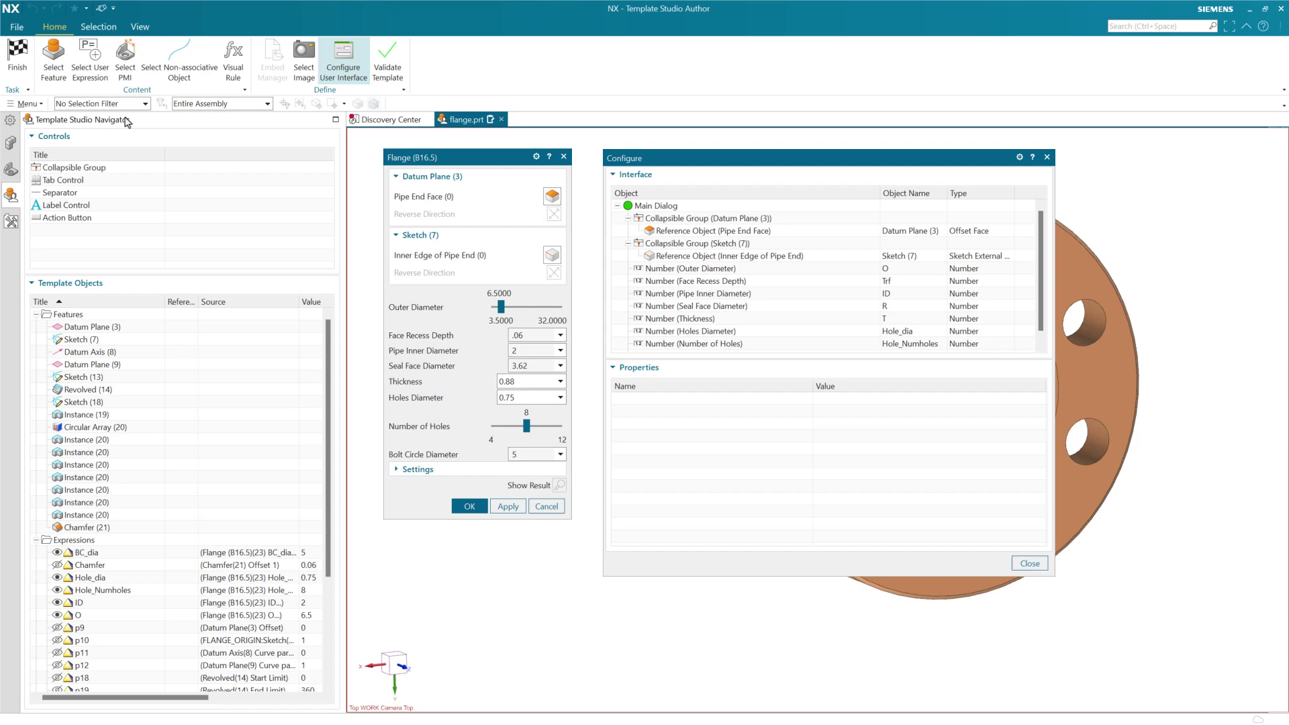
{"action": "left_click", "coordinate": [17, 57]}
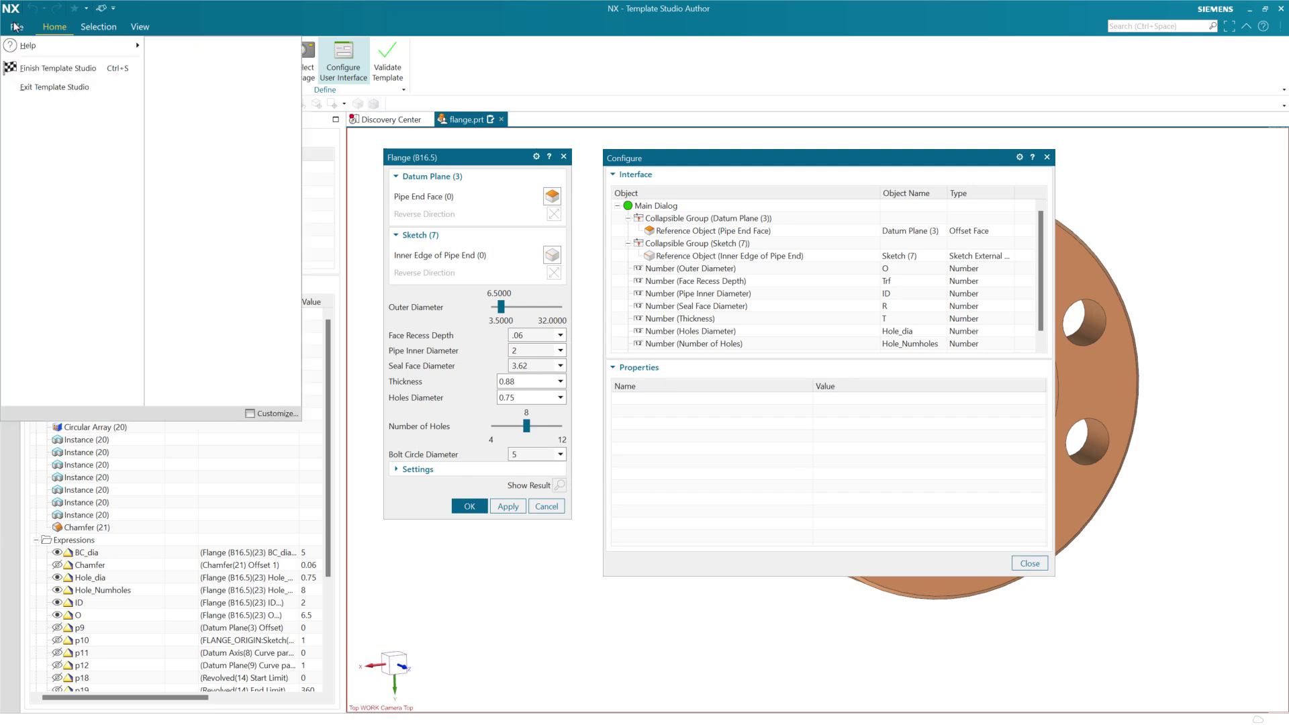
{"action": "left_click", "coordinate": [40, 101]}
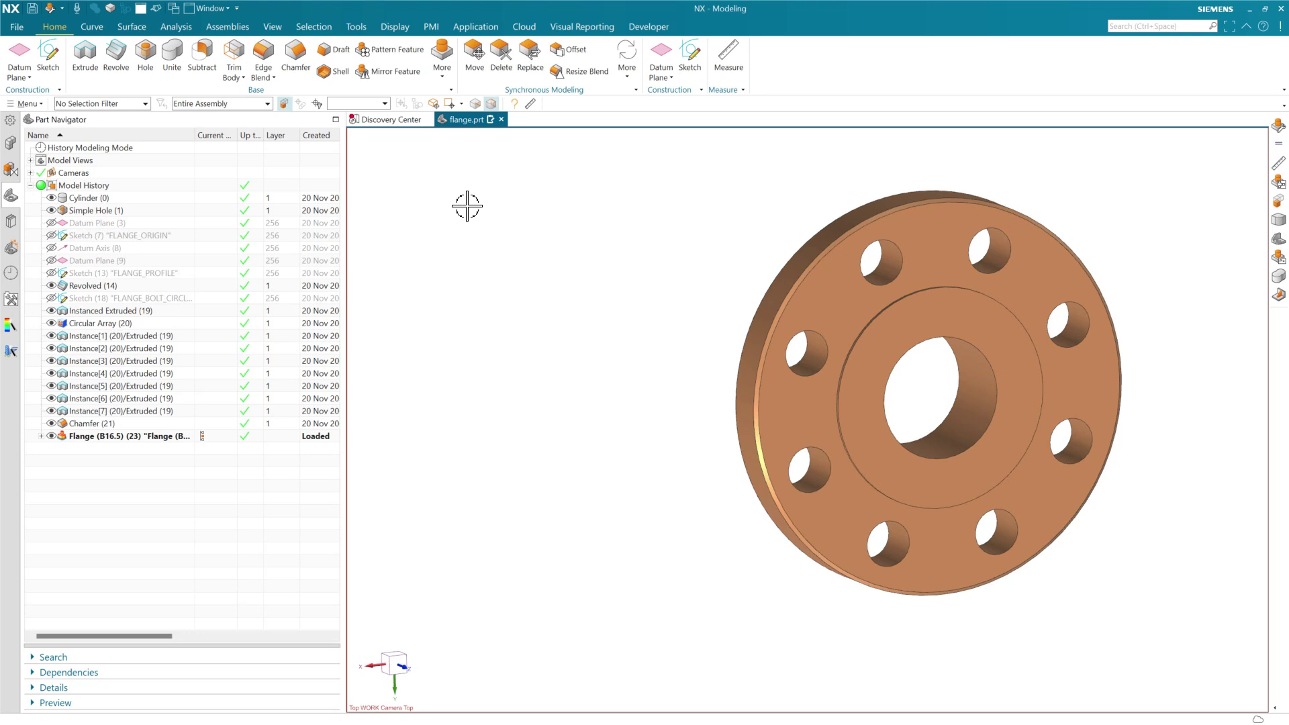
- Browse the Reuse Library to the DEF_updating_def_comps_NX2412 folder under Deformable Component
{"action": "left_click", "coordinate": [11, 221]}
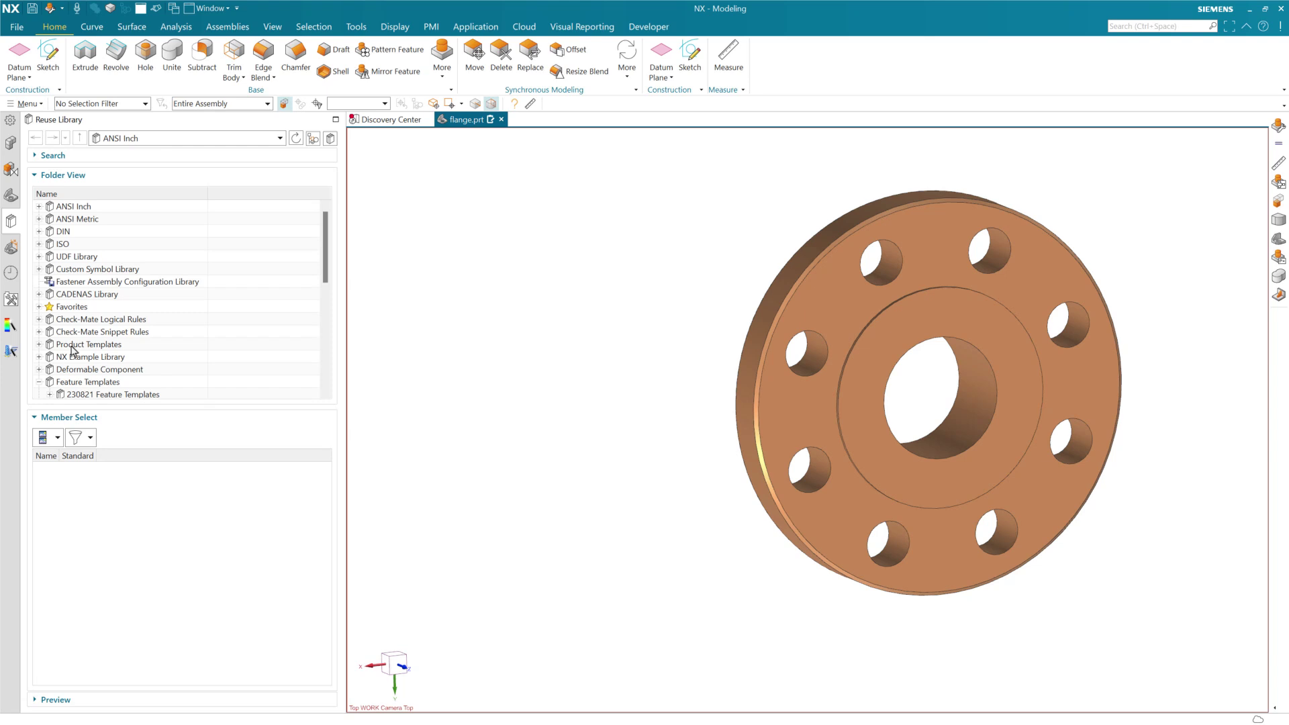
{"action": "left_click", "coordinate": [79, 370]}
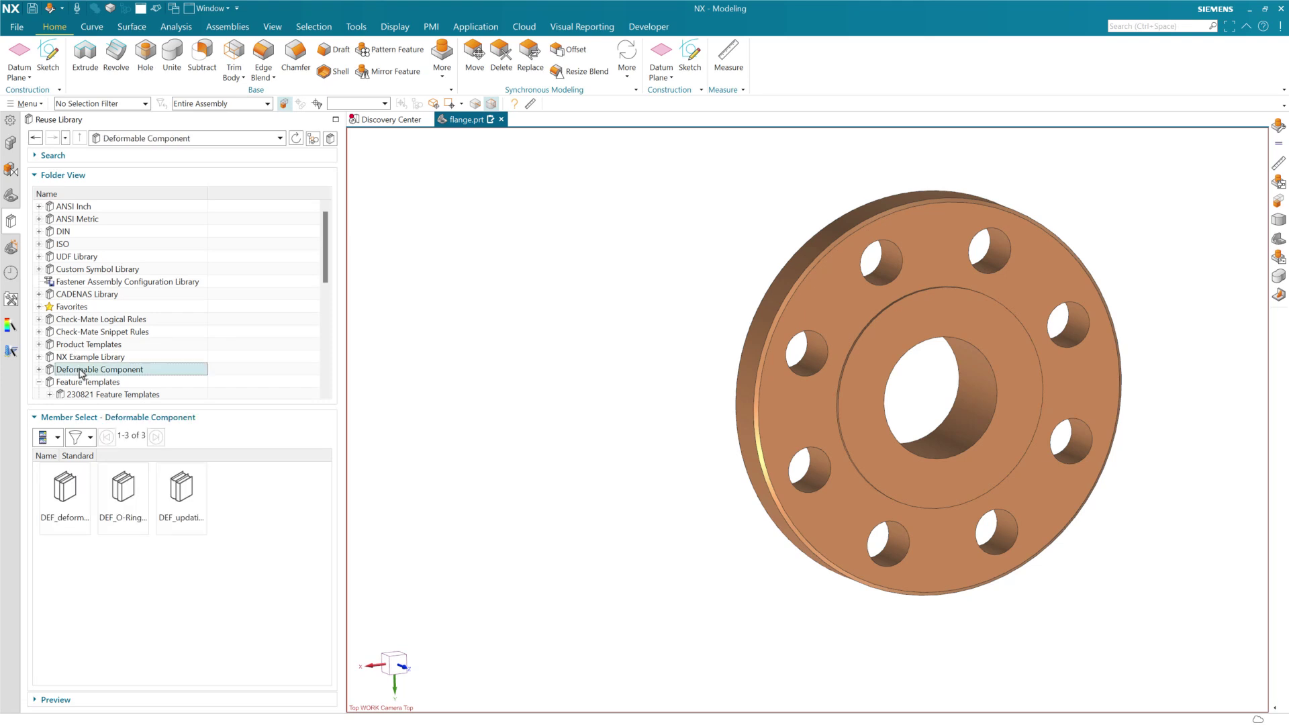
{"action": "left_click", "coordinate": [39, 369]}
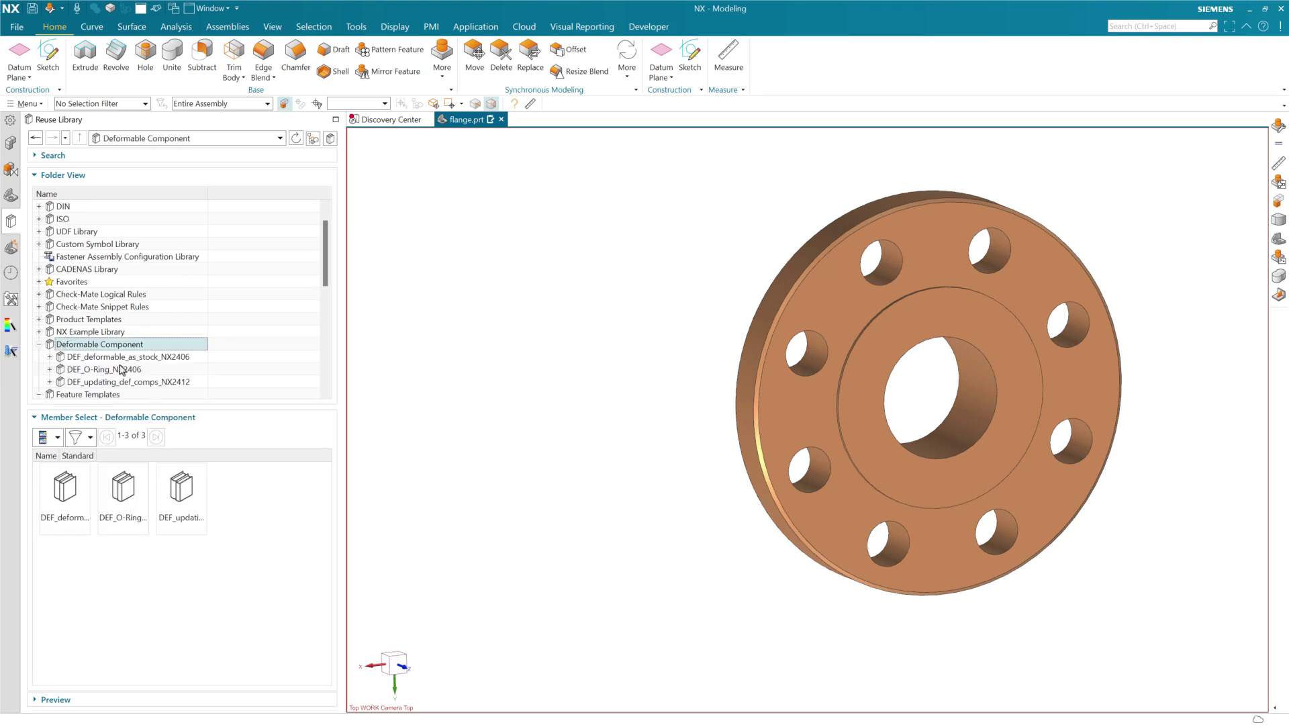
{"action": "left_click", "coordinate": [129, 383]}
{"action": "right_click", "coordinate": [129, 383]}
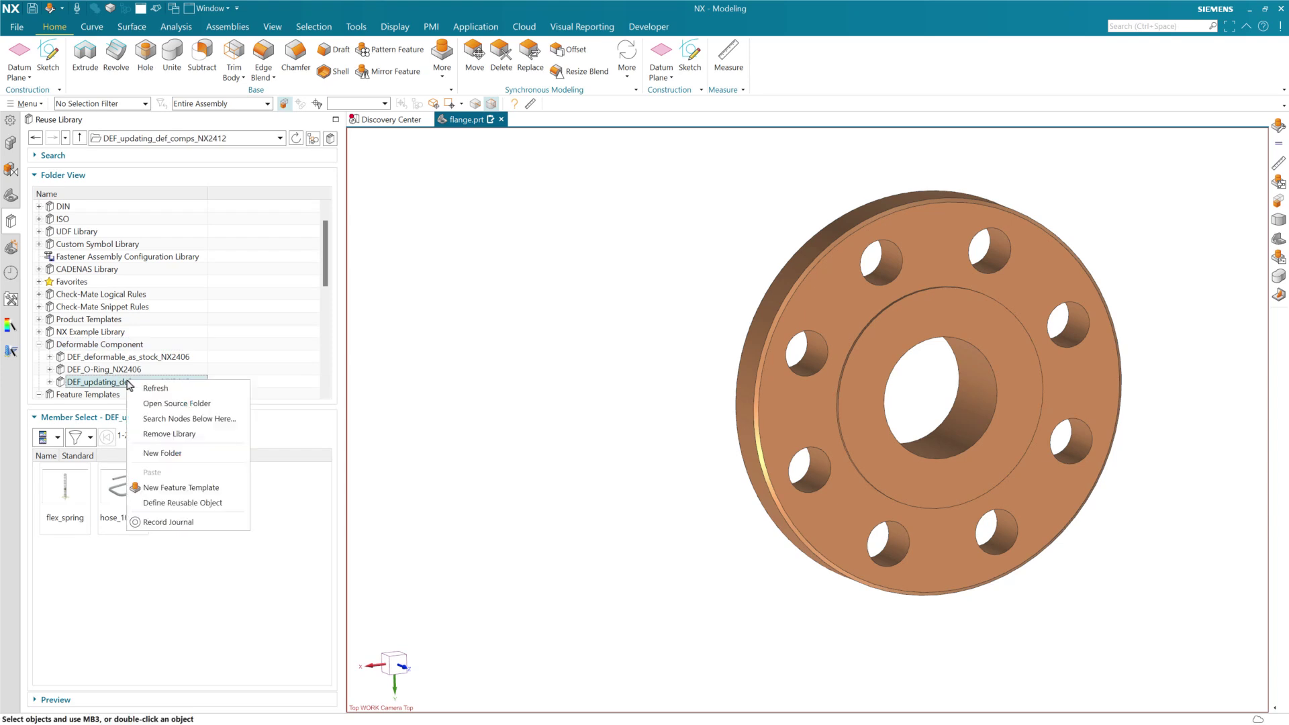
{"action": "left_click", "coordinate": [244, 505]}
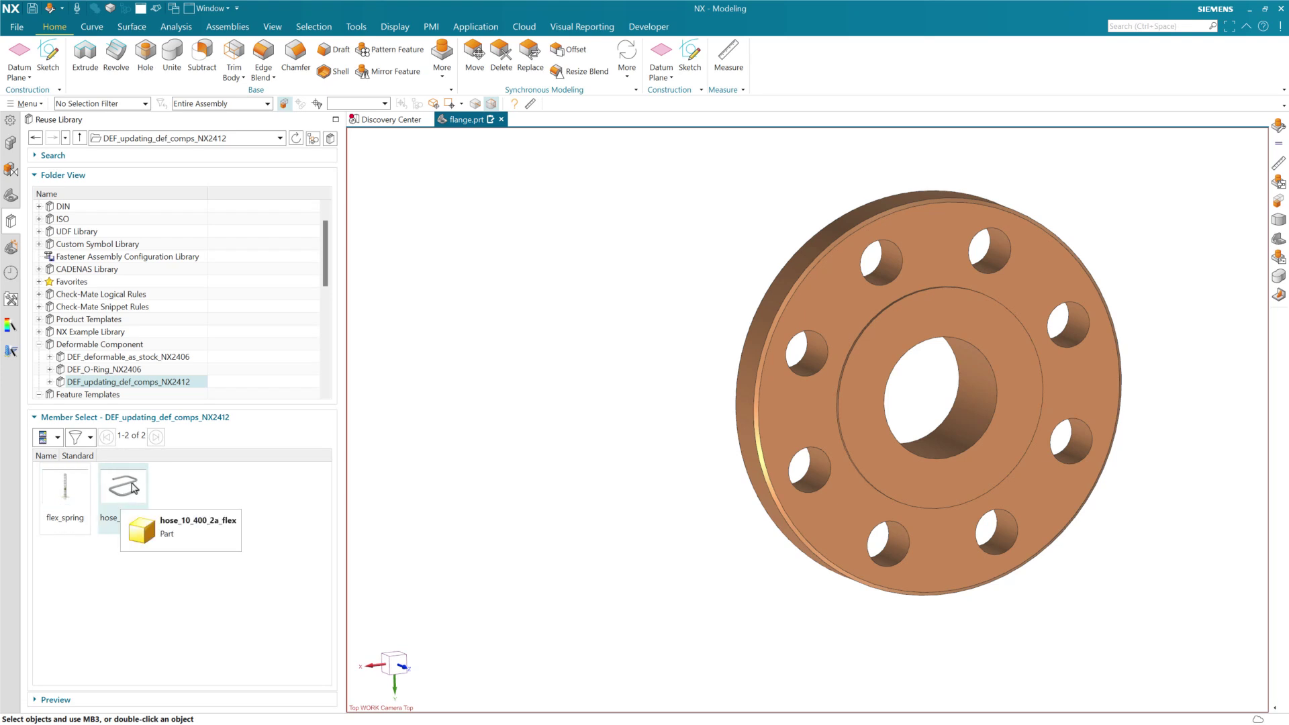
- Check the pinned parts in the history, and open hose_10_400_2a_flex from the Reuse Library folder
{"action": "left_click", "coordinate": [11, 272]}
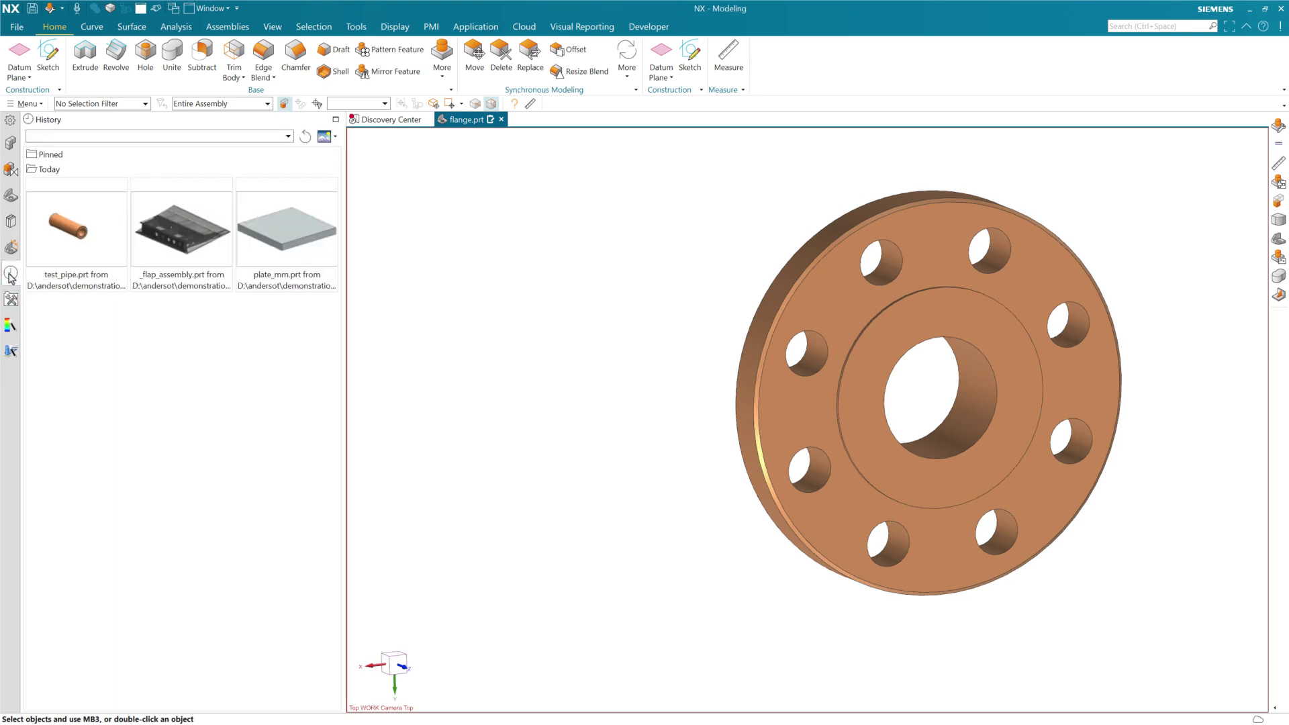
{"action": "left_click", "coordinate": [57, 157]}
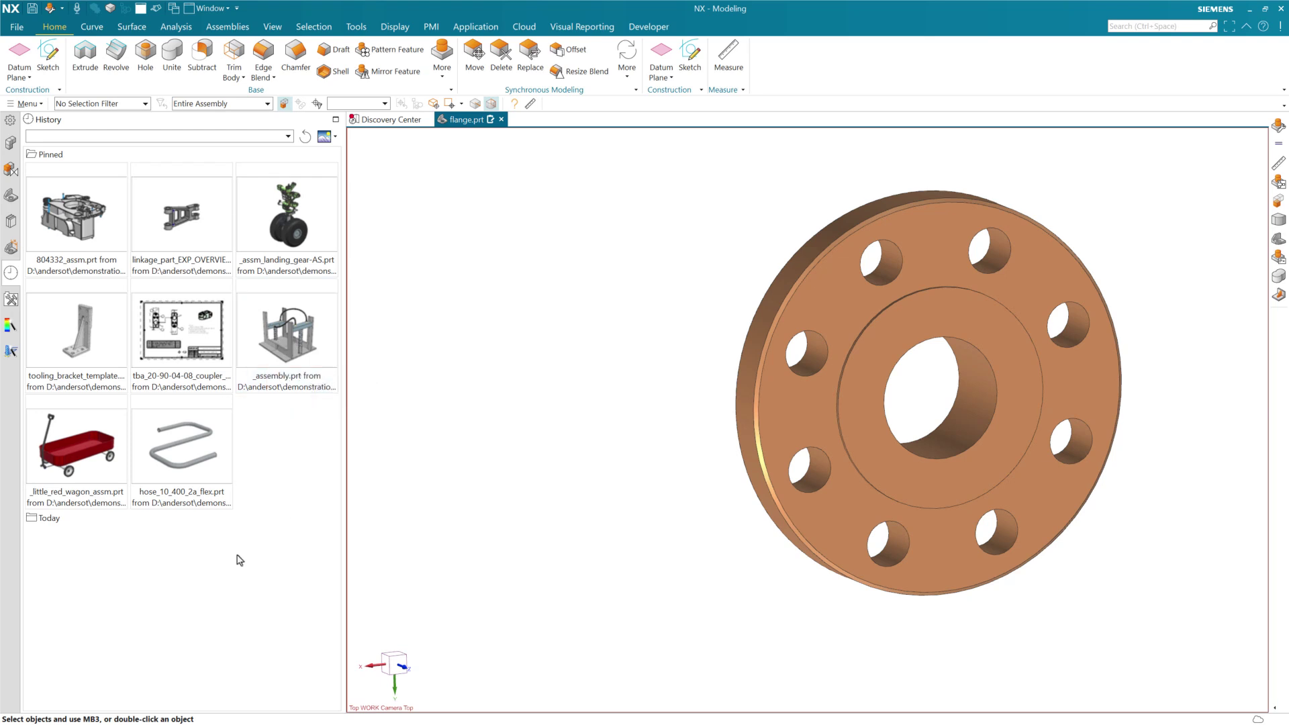
{"action": "left_click", "coordinate": [10, 223]}
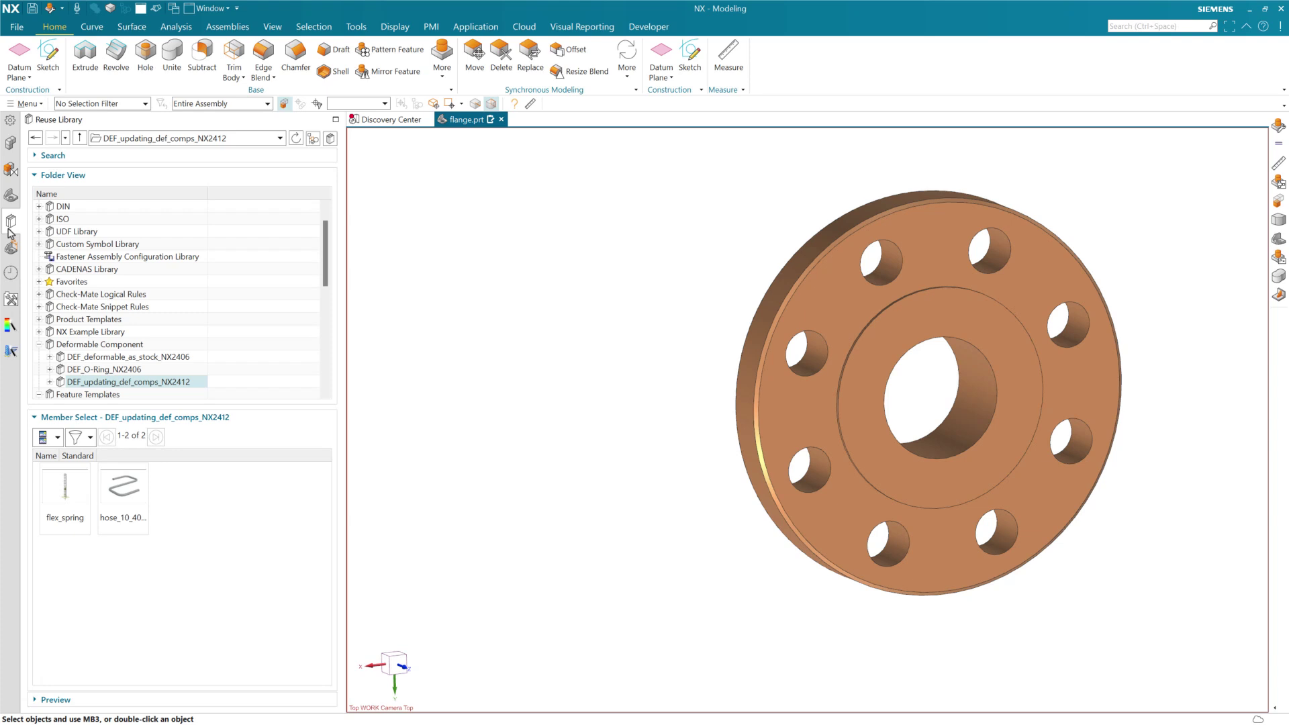
{"action": "right_click", "coordinate": [126, 484]}
{"action": "left_click", "coordinate": [164, 524]}
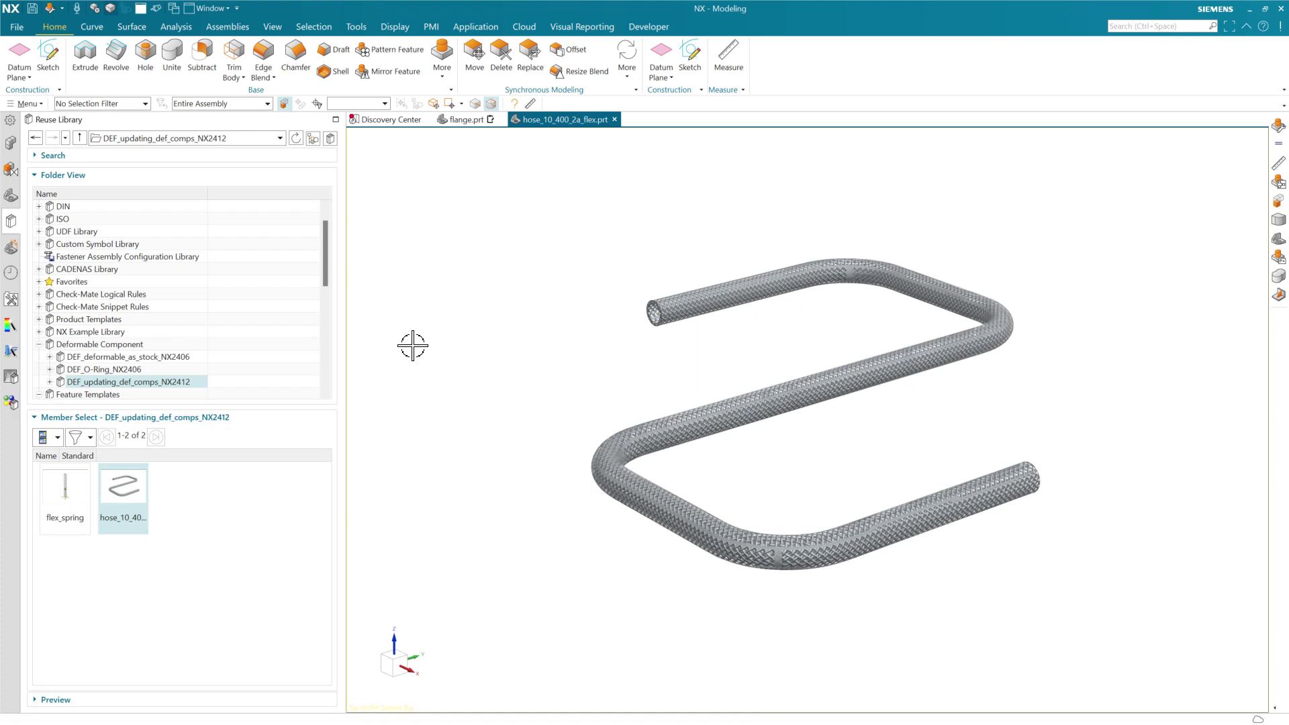
- Review the general properties of the Flex Hose feature in the hose part's model history
{"action": "left_click", "coordinate": [12, 197]}
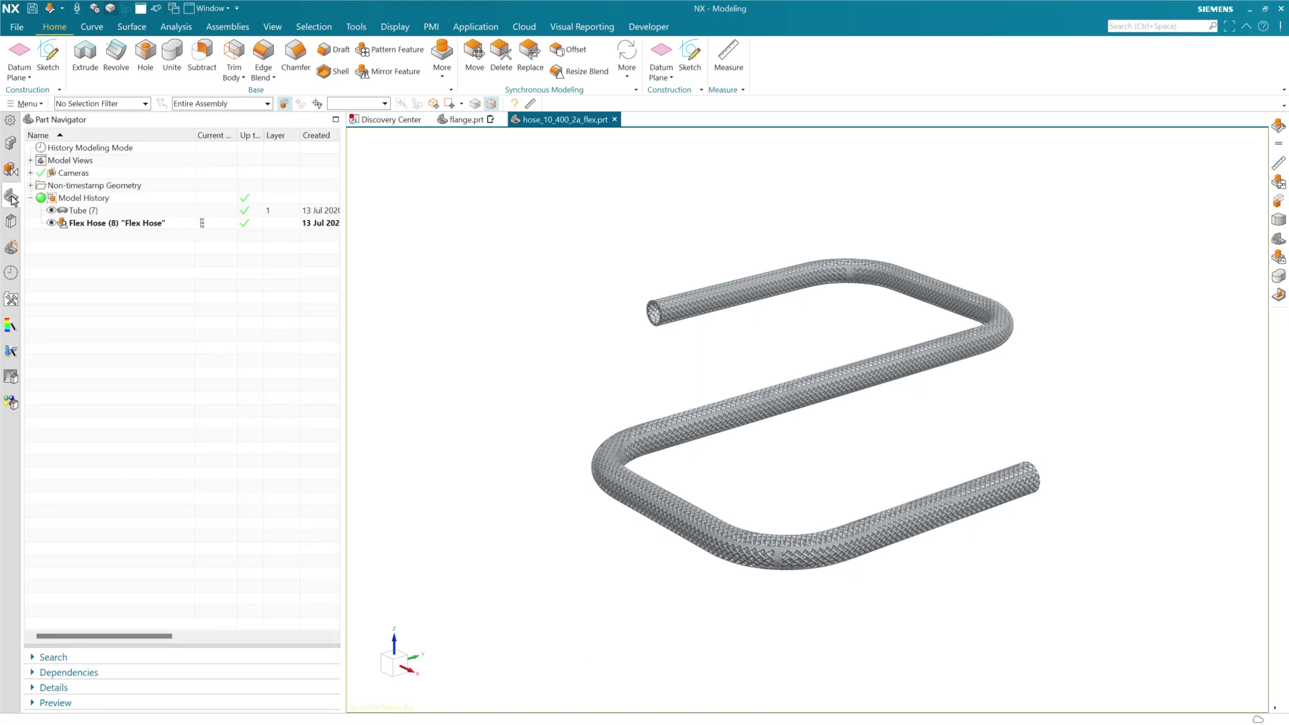
{"action": "left_click", "coordinate": [121, 227]}
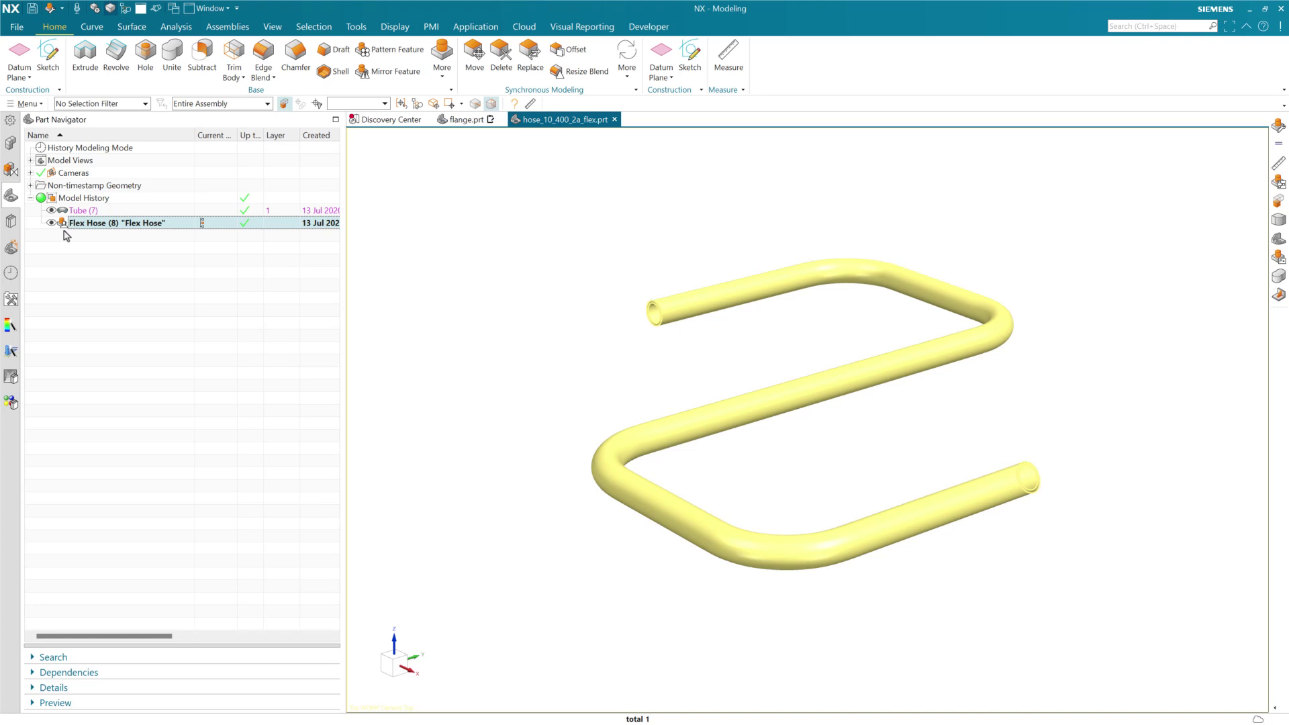
{"action": "double_click", "coordinate": [127, 226]}
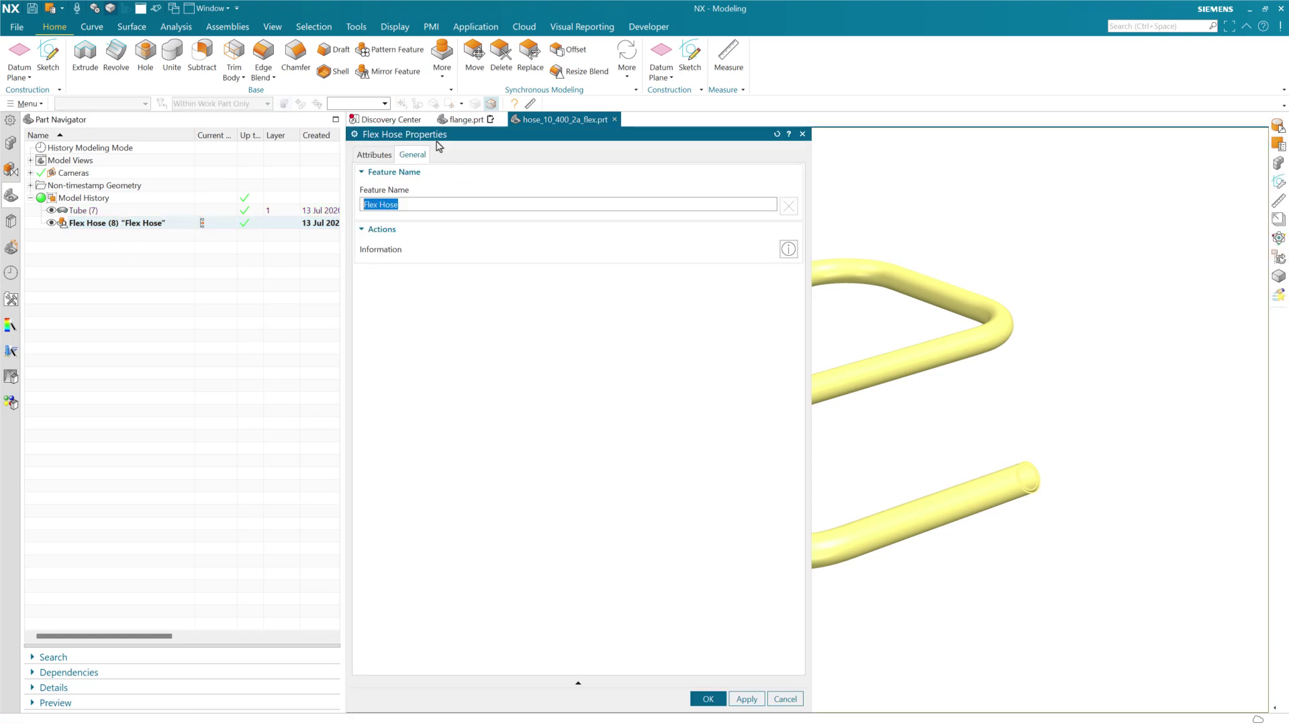
{"action": "left_click", "coordinate": [784, 699]}
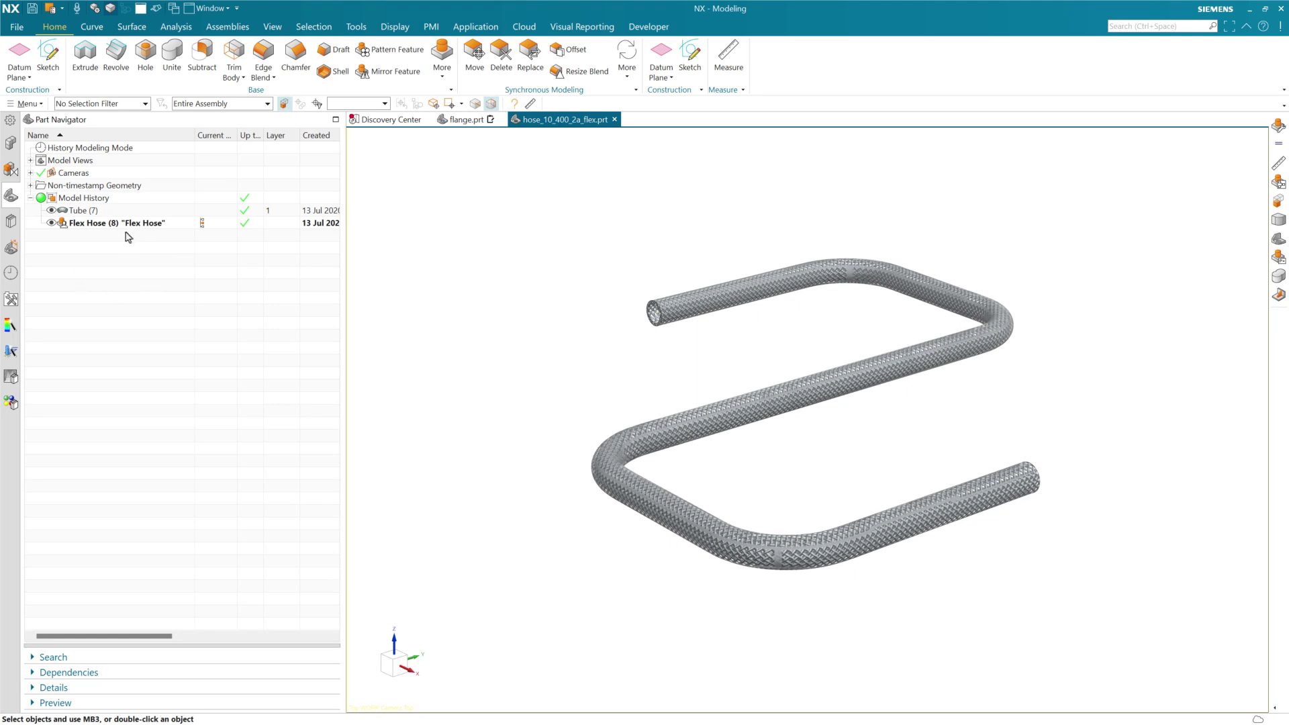
{"action": "left_click", "coordinate": [35, 105]}
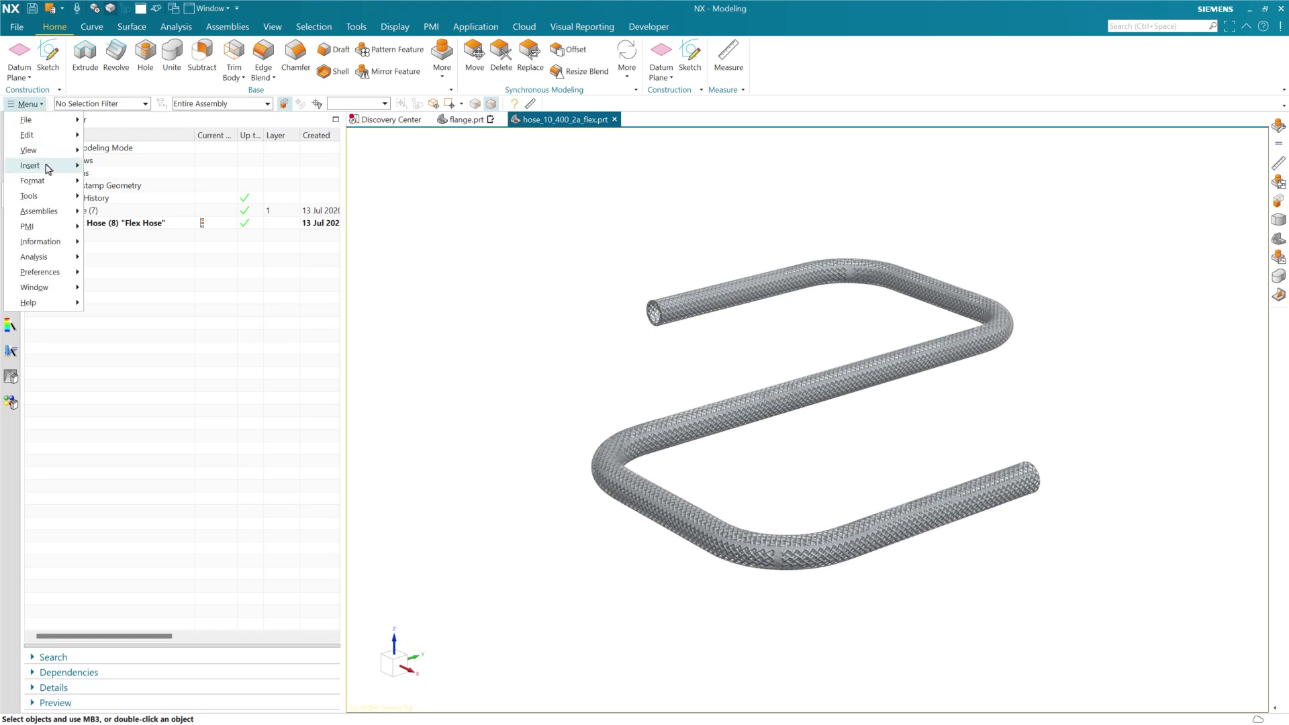
{"action": "mouse_move", "coordinate": [47, 201]}
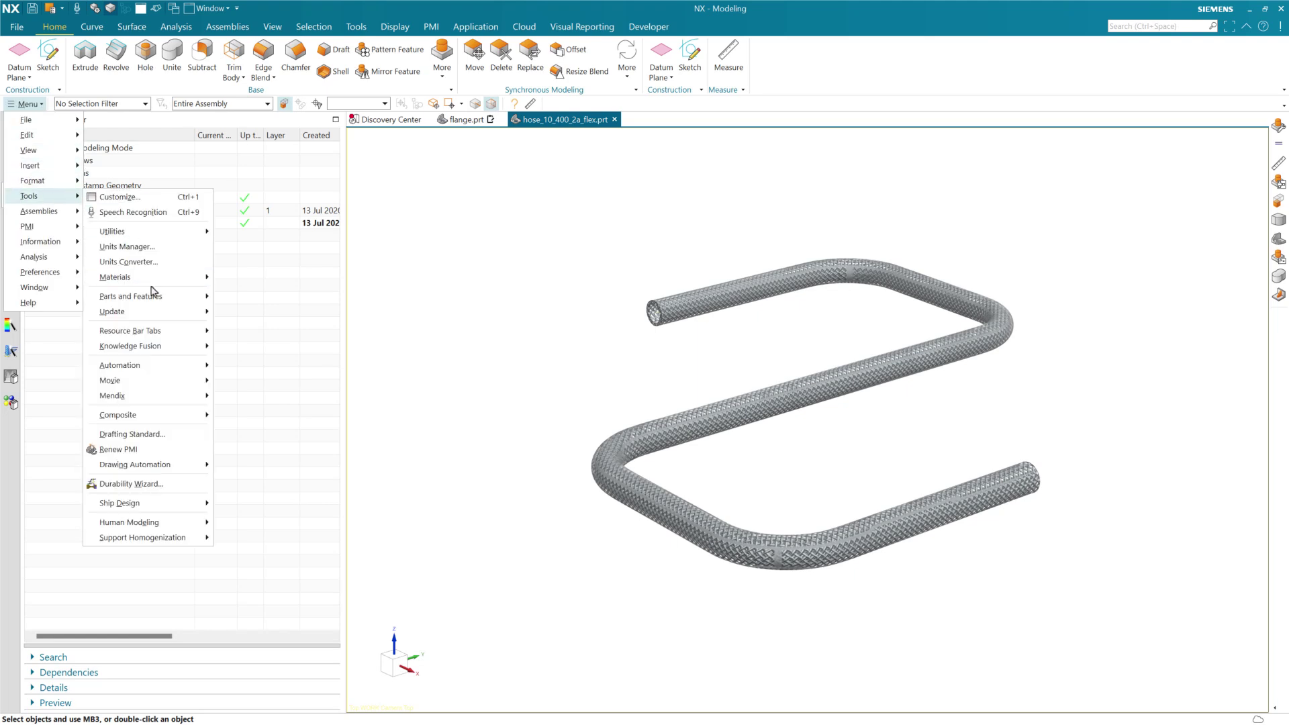
{"action": "mouse_move", "coordinate": [154, 296]}
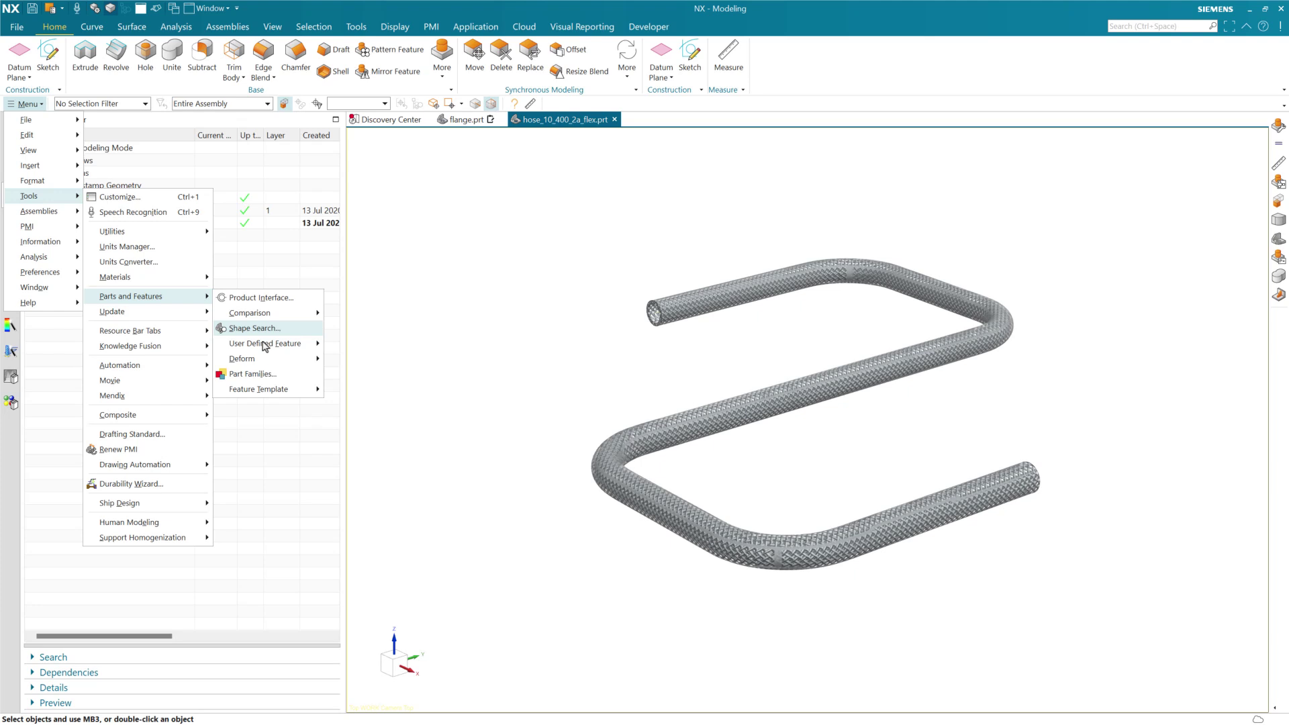
{"action": "mouse_move", "coordinate": [245, 360]}
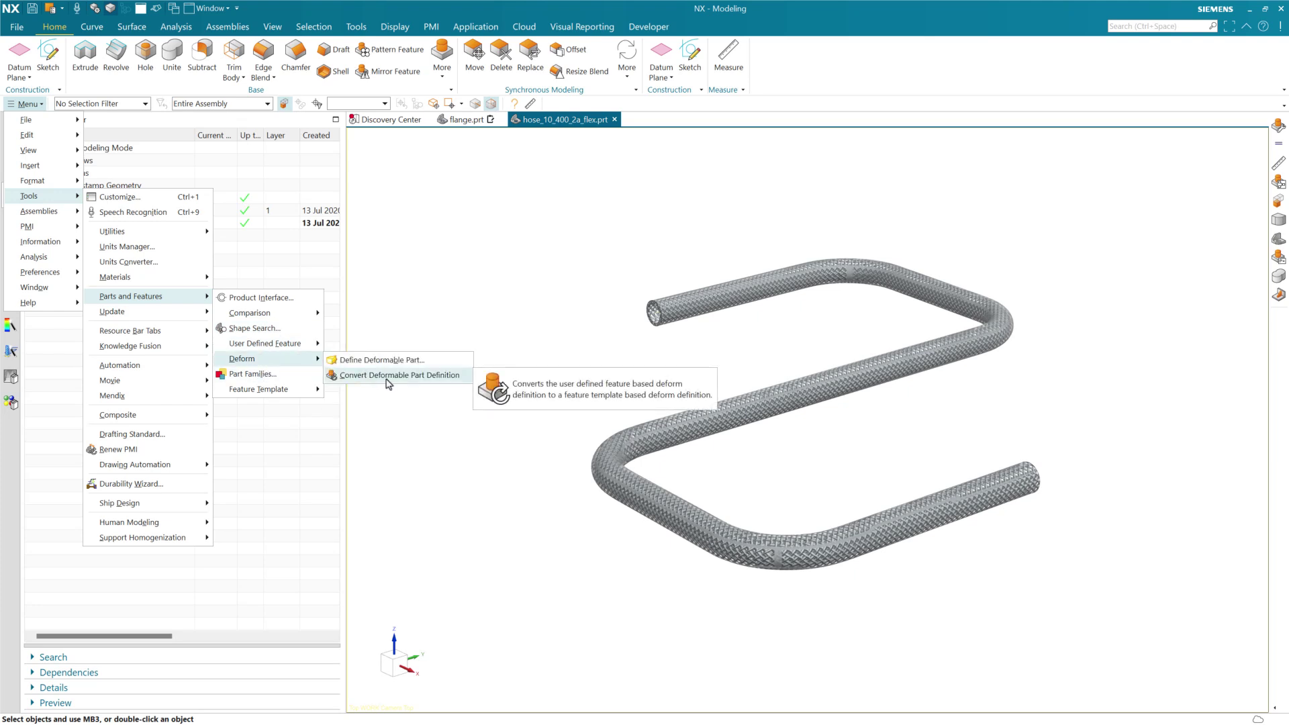
{"action": "left_click", "coordinate": [394, 411]}
- Convert the Flex Hose deformable part definition in the model history to a feature template based definition
{"action": "right_click", "coordinate": [129, 223]}
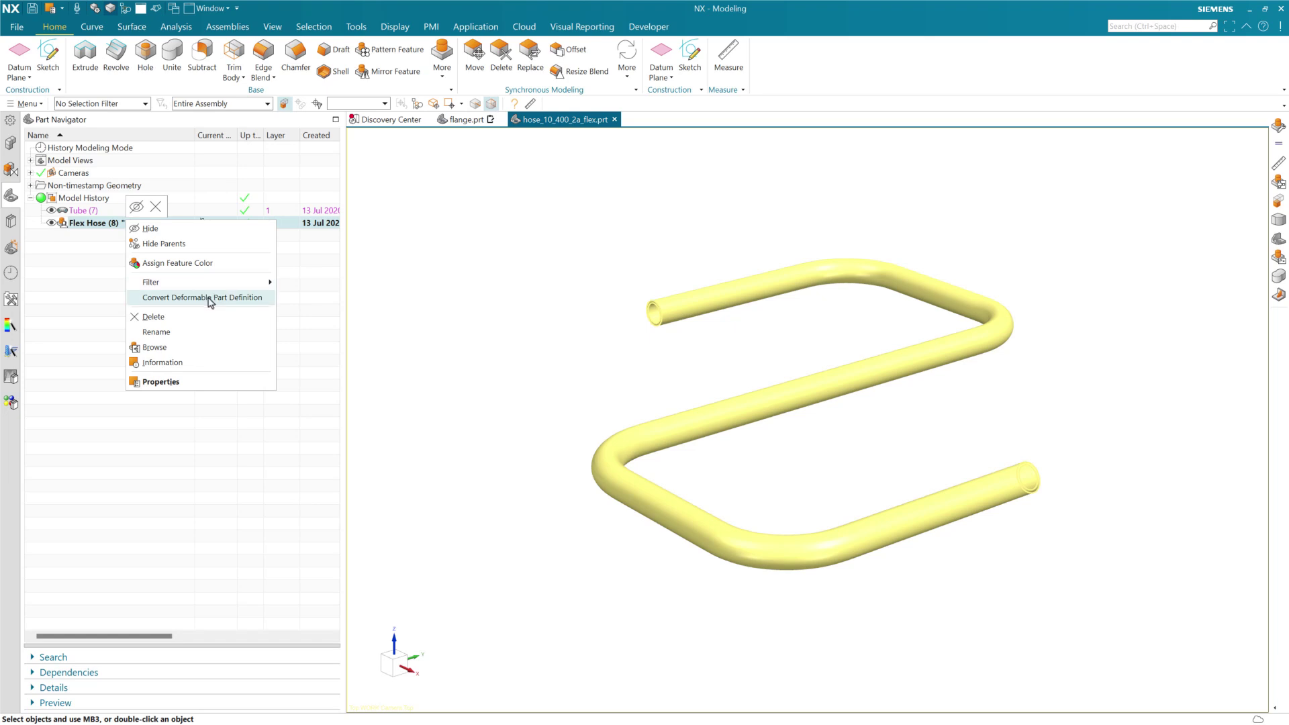
{"action": "left_click", "coordinate": [201, 298]}
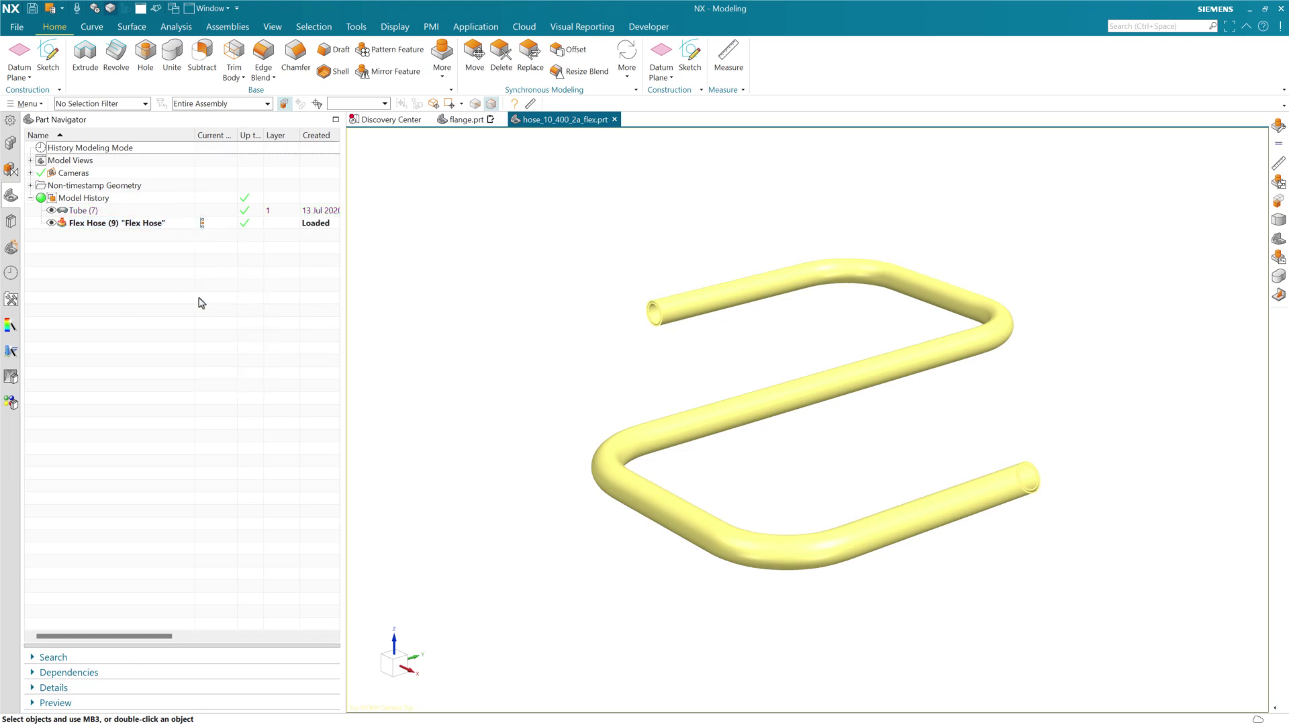
- Examine the converted Flex Hose definition's template objects and user interface configuration in Template Studio, check the Assembly Navigator, and leave the task
{"action": "left_click", "coordinate": [124, 229]}
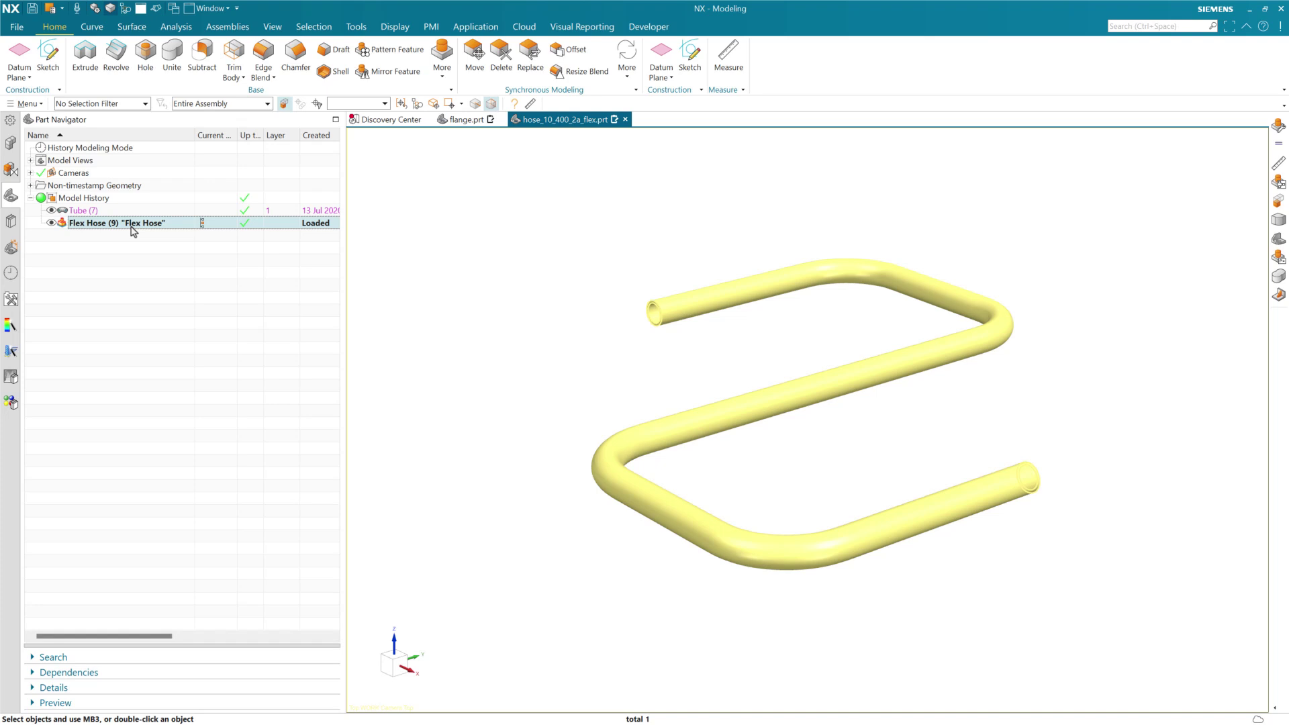
{"action": "double_click", "coordinate": [132, 229]}
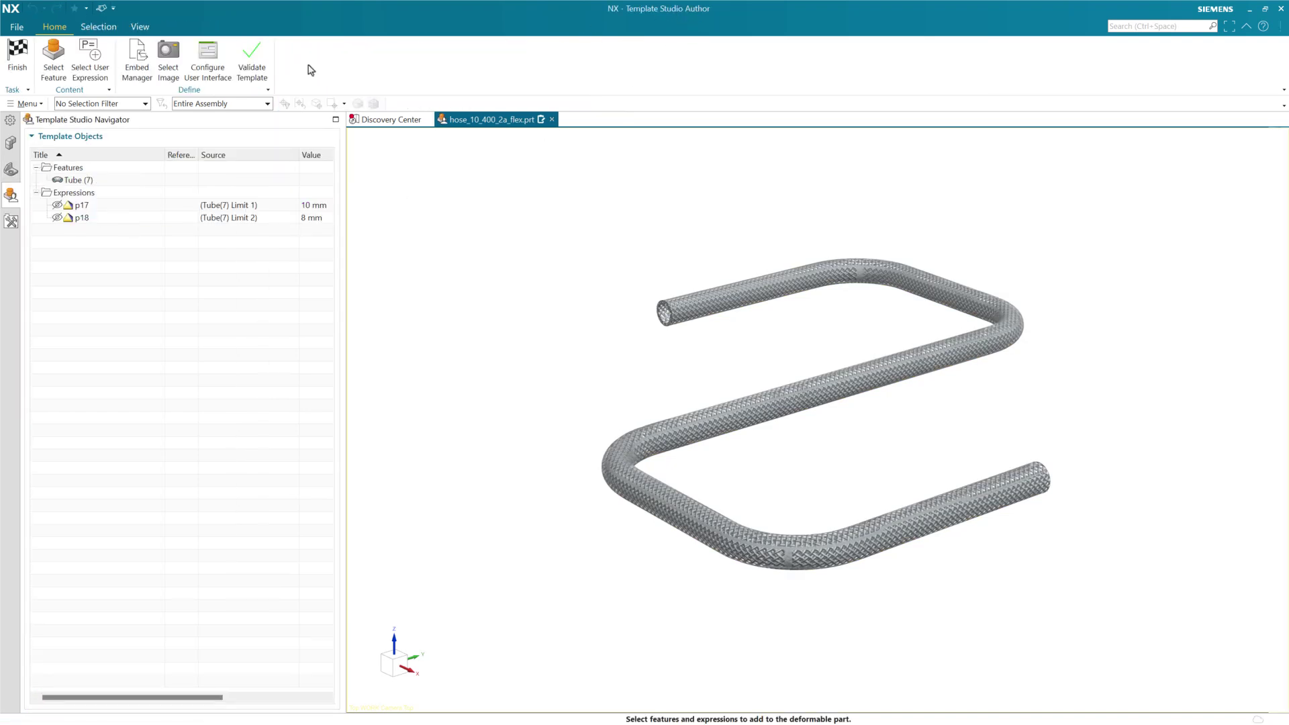
{"action": "left_click", "coordinate": [208, 60]}
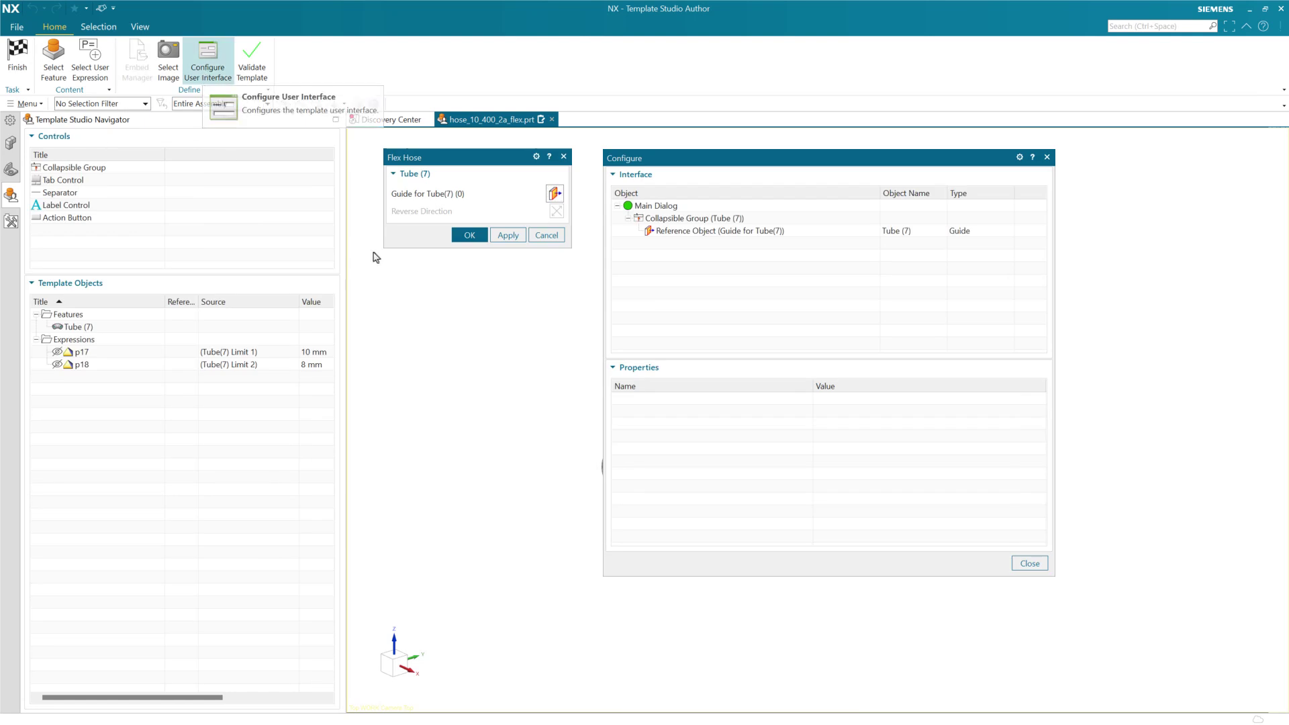
{"action": "left_click", "coordinate": [207, 67]}
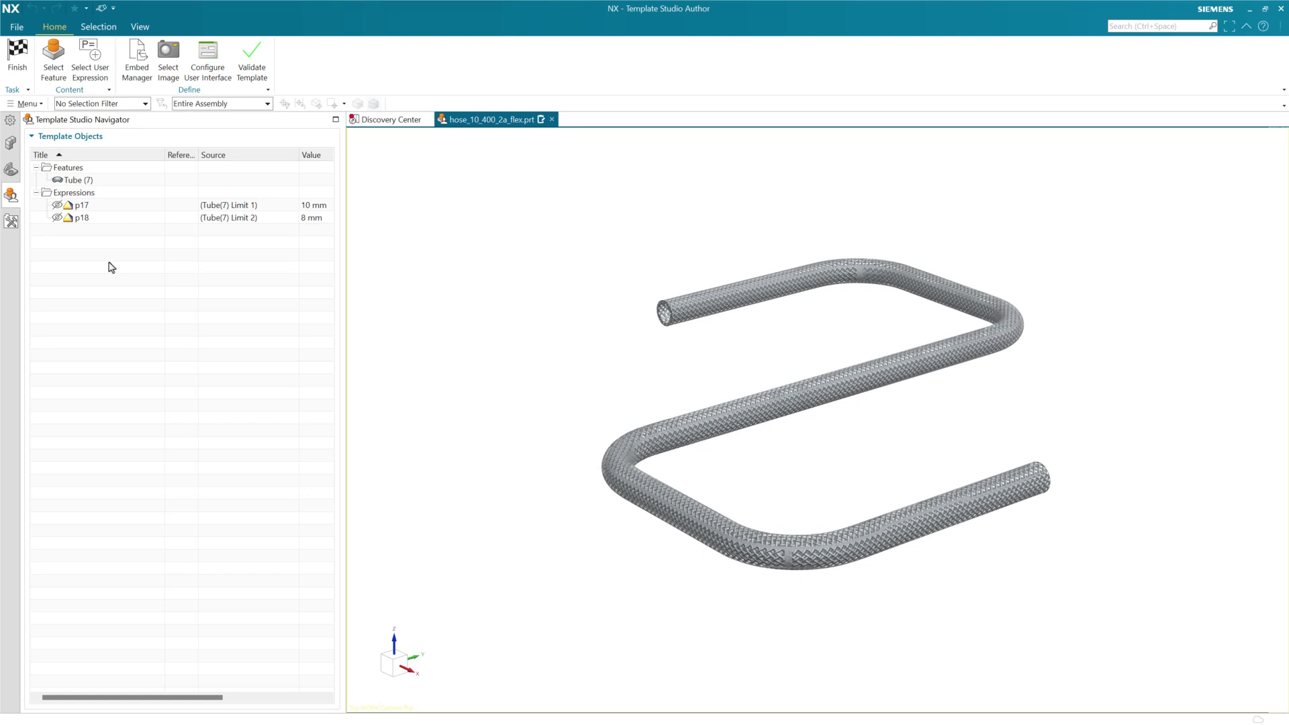
{"action": "left_click", "coordinate": [11, 142]}
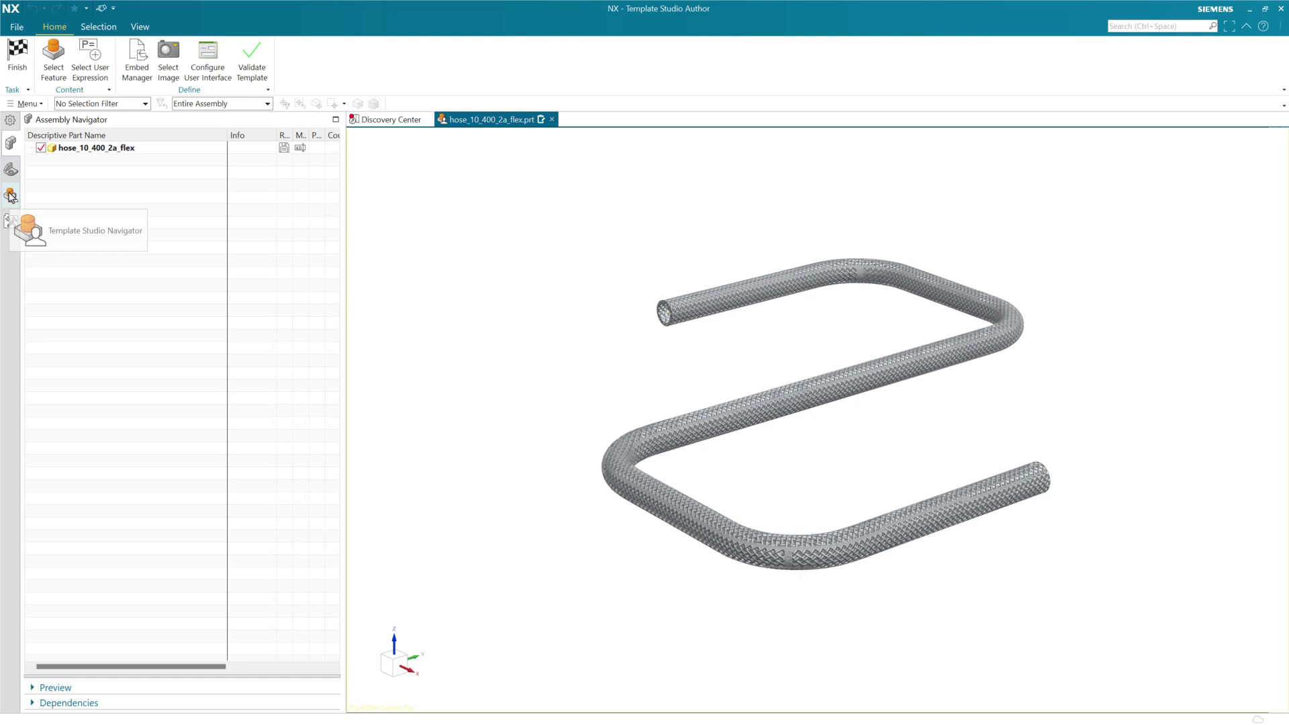
{"action": "left_click", "coordinate": [17, 27]}
{"action": "left_click", "coordinate": [41, 87]}
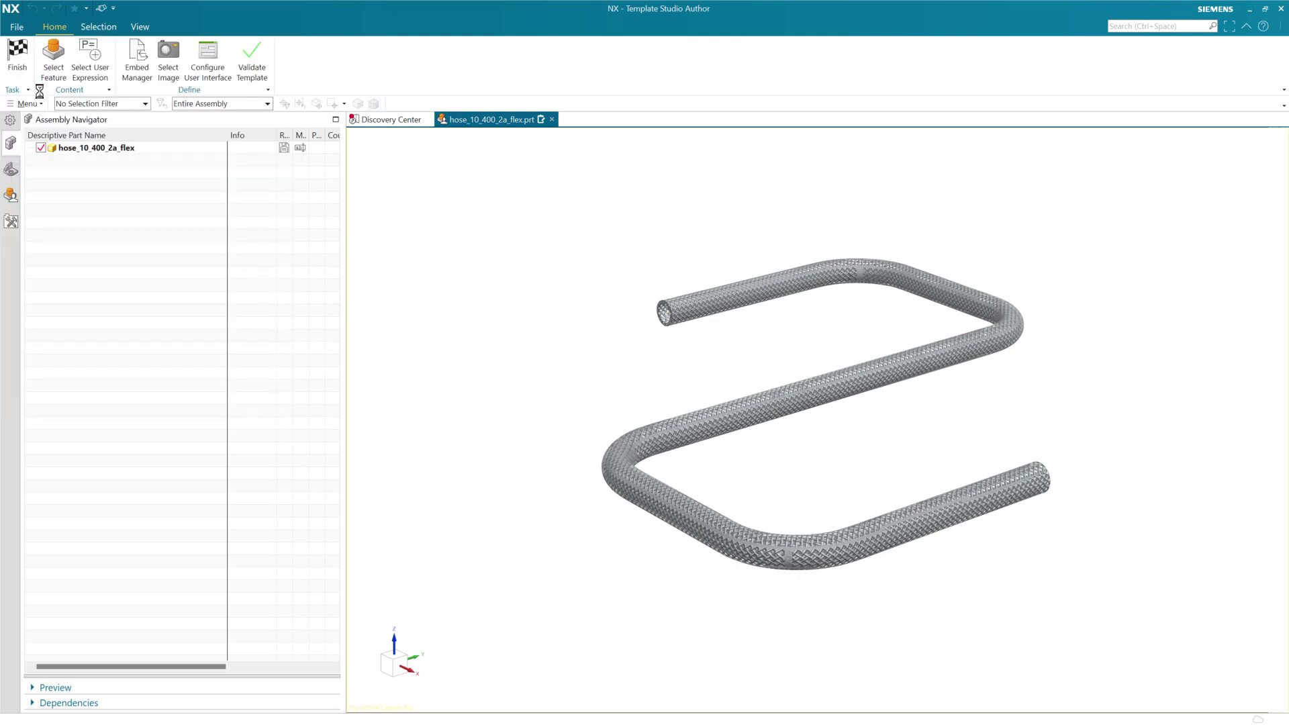